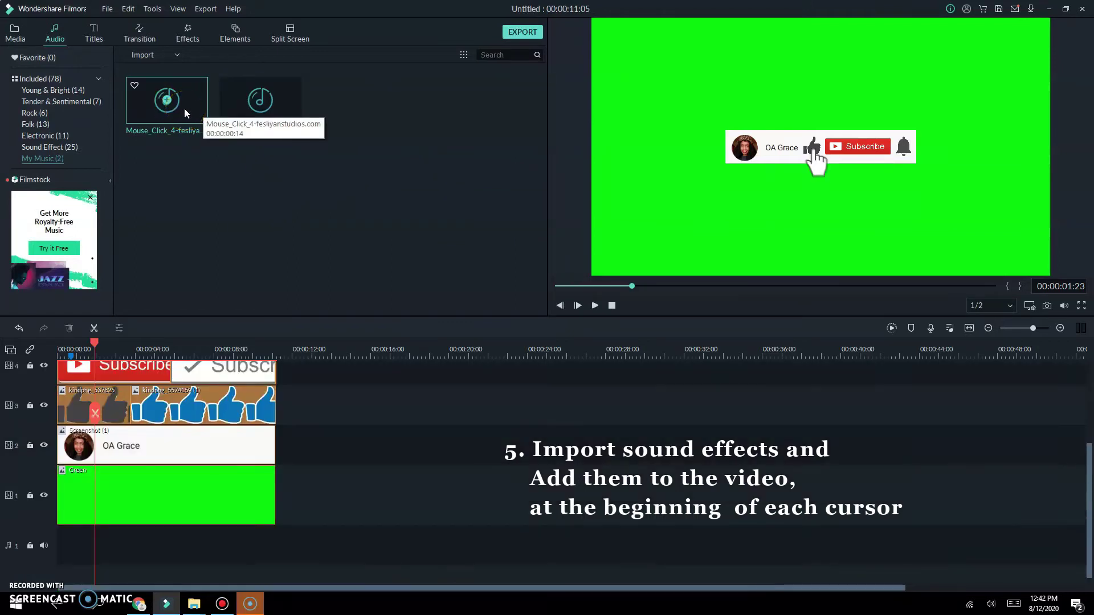
# - Place the mouse click sound effect on audio track 1 at 00:00:01:23 and again at 00:00:03:23
pyautogui.moveTo(183, 108); pyautogui.dragTo(104, 512)
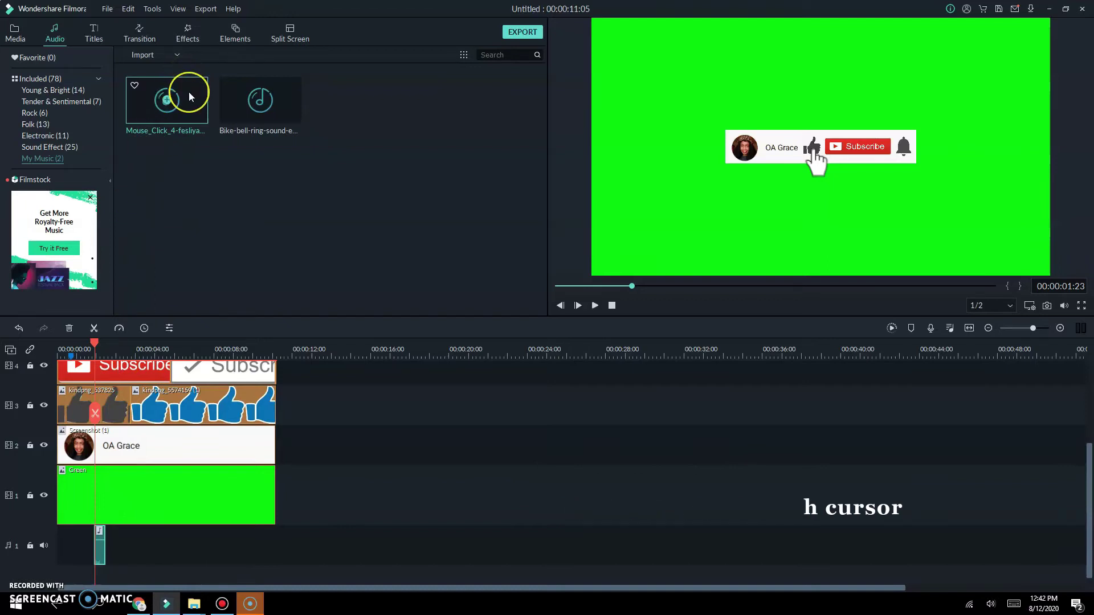
pyautogui.click(135, 344)
pyautogui.click(463, 88)
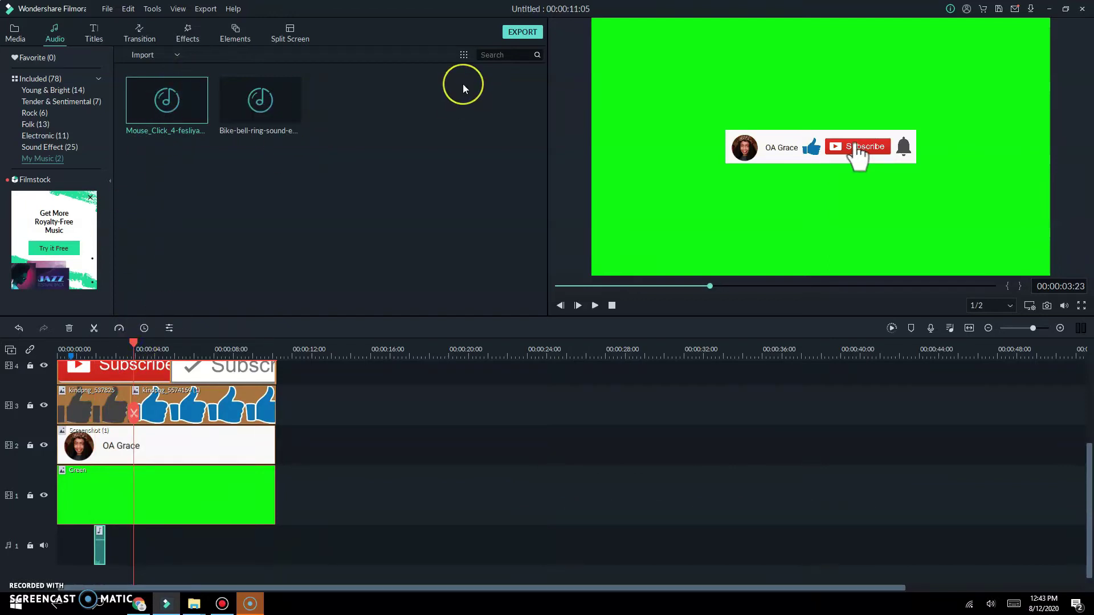
pyautogui.moveTo(245, 145); pyautogui.dragTo(139, 545)
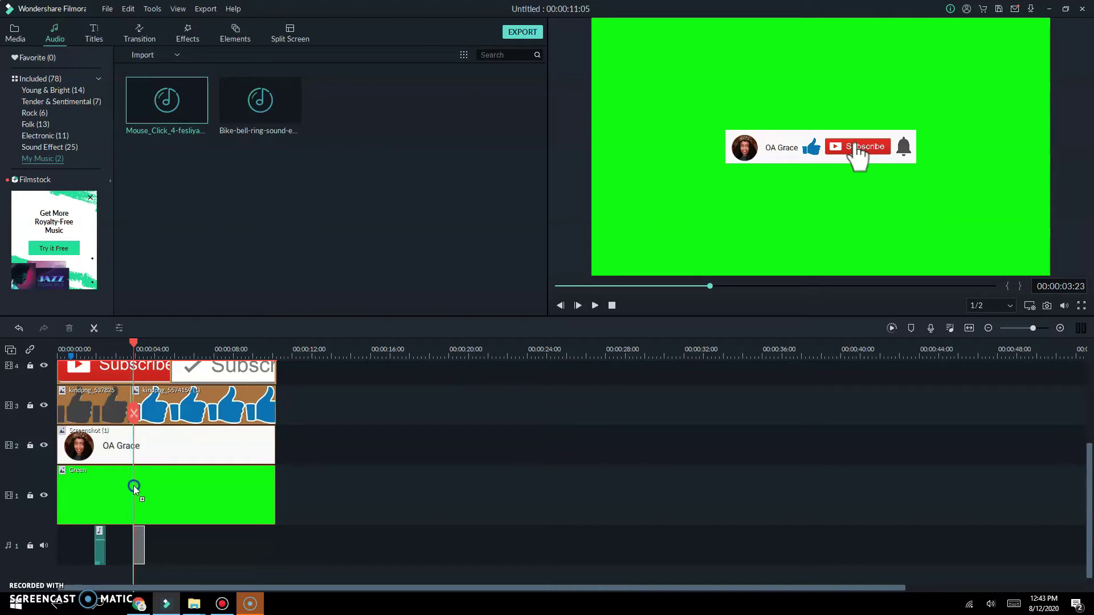
pyautogui.press('space')
# - Place the bike bell ring sound effect on audio track 1 starting at 00:00:05:23
pyautogui.moveTo(261, 102); pyautogui.dragTo(172, 514)
pyautogui.press('space')
pyautogui.moveTo(212, 342); pyautogui.dragTo(173, 336)
pyautogui.moveTo(244, 550); pyautogui.dragTo(236, 551)
# - Adjust the sound effects' audio, setting the bike bell to 86 and 2.36 dB and the second mouse click to 100 and 7.66 dB
pyautogui.doubleClick(252, 546)
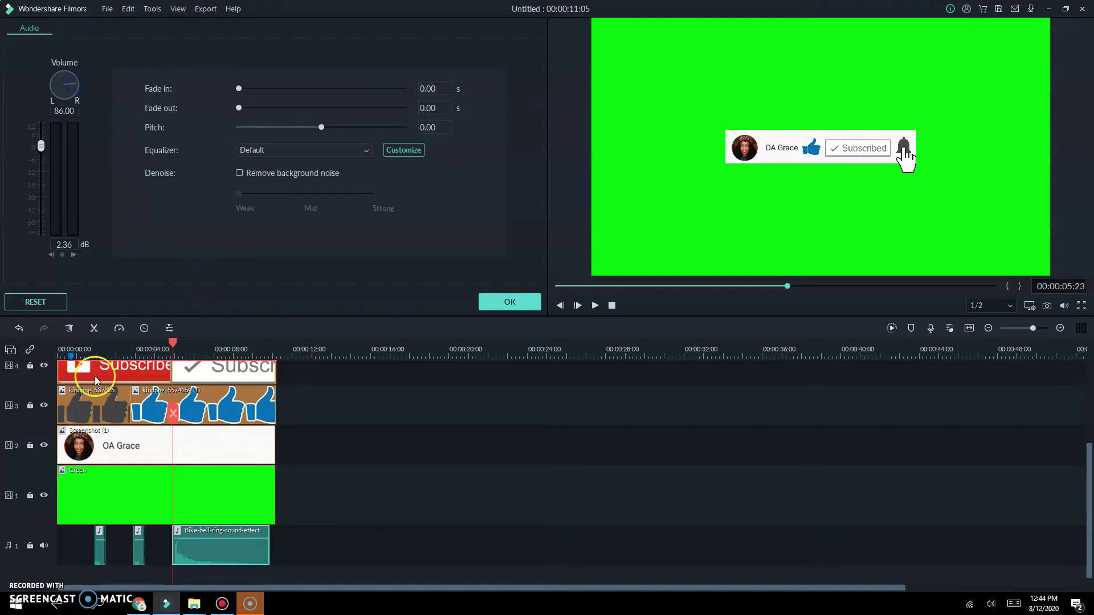
pyautogui.doubleClick(98, 551)
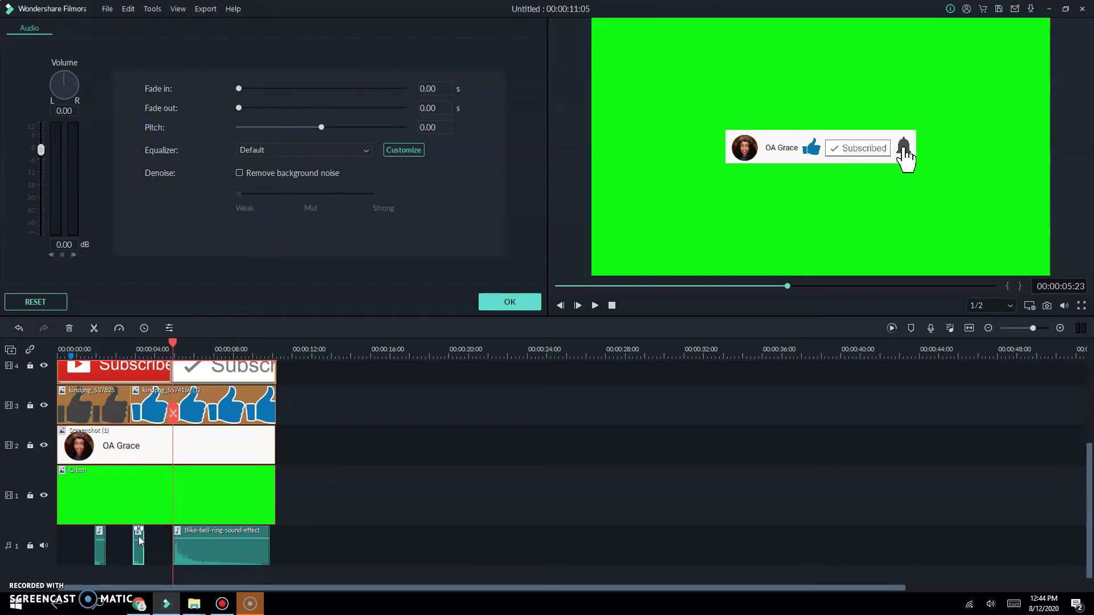
pyautogui.moveTo(138, 542); pyautogui.dragTo(139, 528)
pyautogui.click(64, 87)
# - Play back the subscribe animation to check the cursor movements against the click and bell sounds
pyautogui.moveTo(169, 342); pyautogui.dragTo(93, 343)
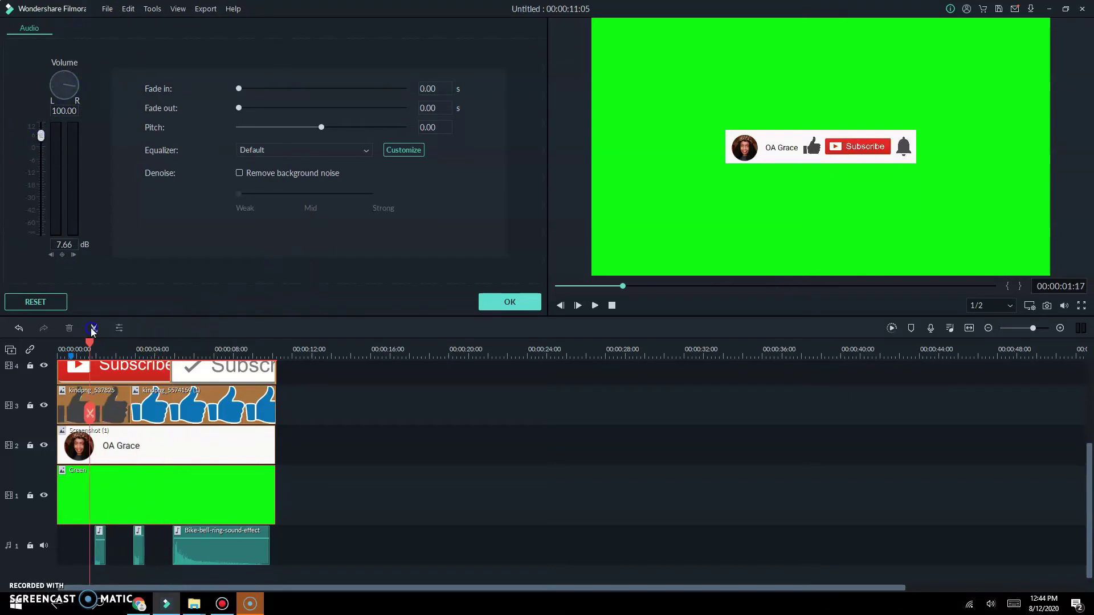
pyautogui.press('space')
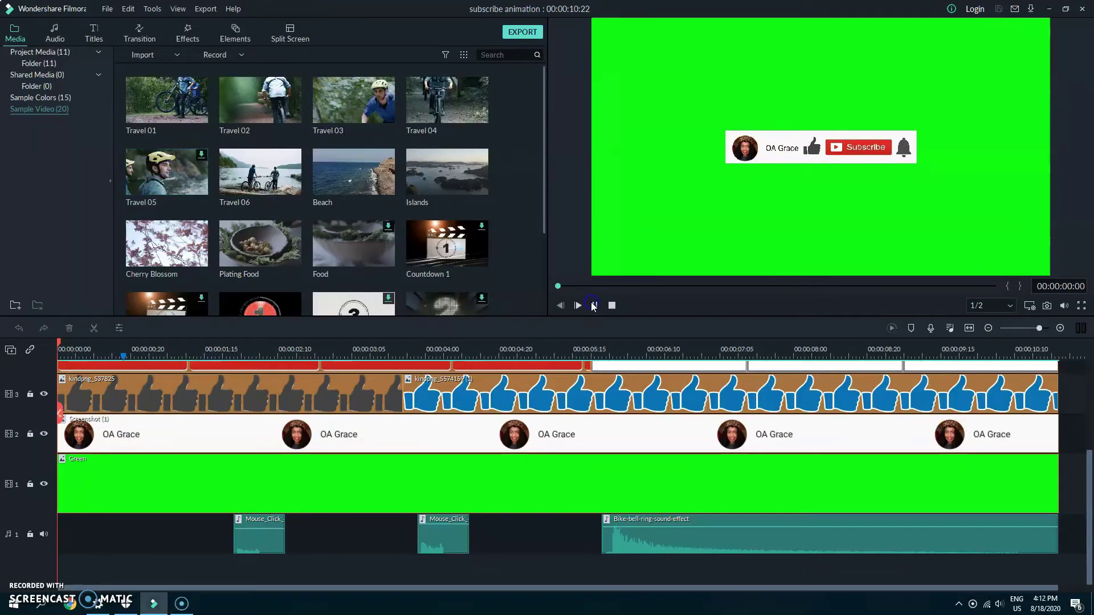
pyautogui.click(594, 306)
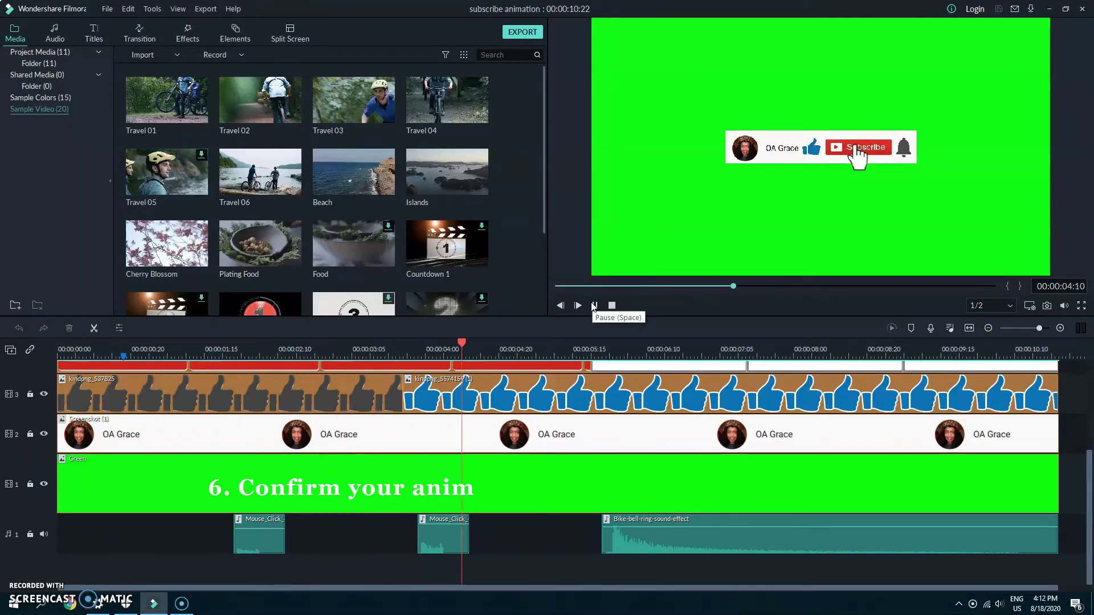
pyautogui.click(594, 306)
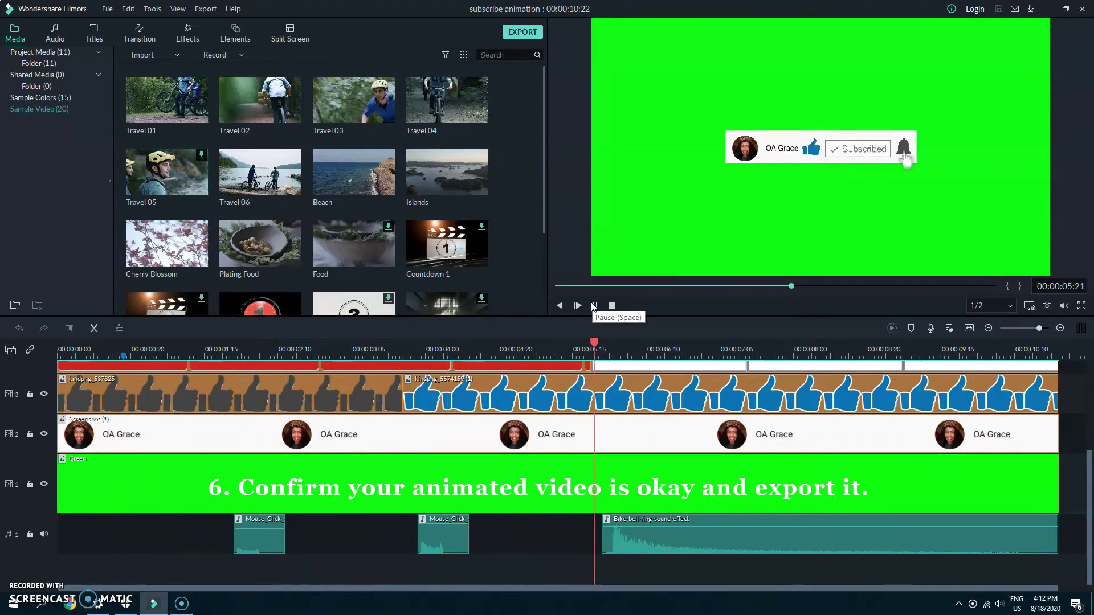
pyautogui.click(594, 306)
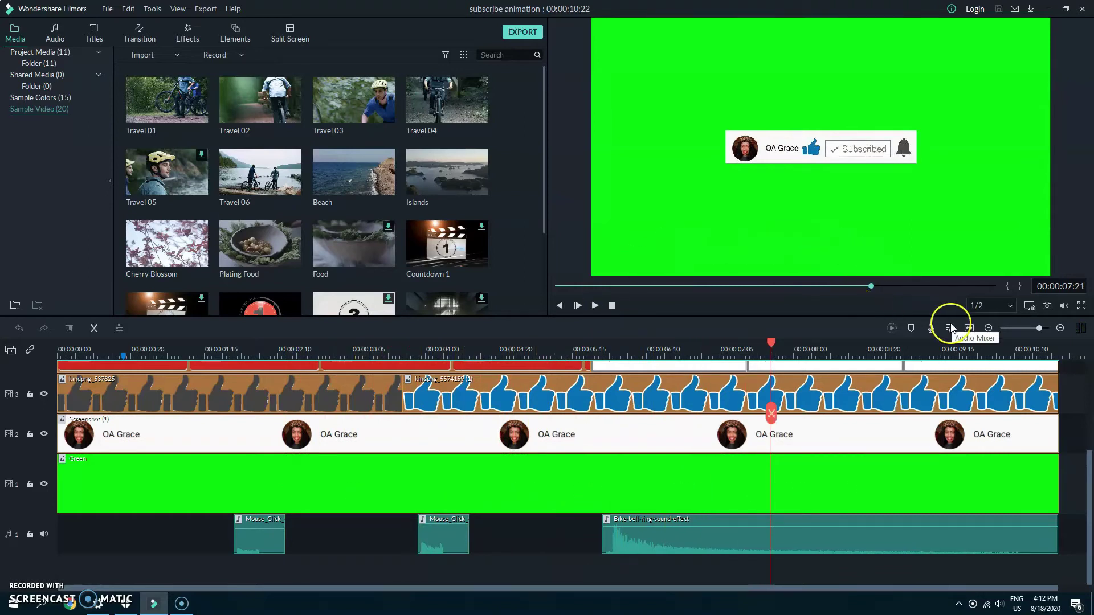
# - Export the project as a local MP4 file named Subscribe Animation final
pyautogui.click(517, 32)
pyautogui.click(752, 398)
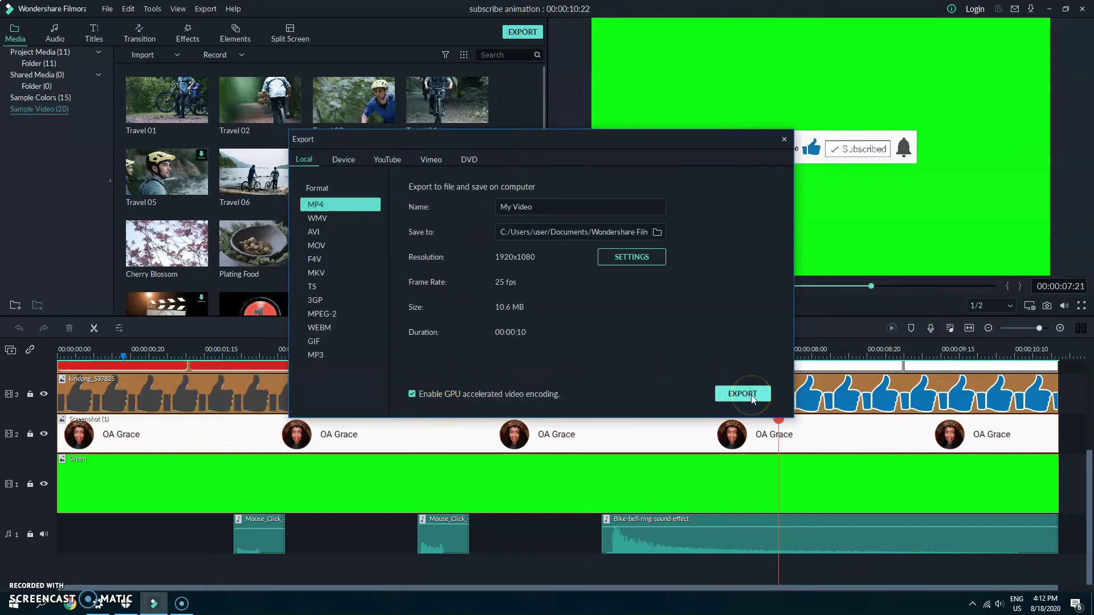
pyautogui.press('BackSpace')
pyautogui.press('BackSpace')
pyautogui.press('BackSpace')
pyautogui.press('BackSpace')
pyautogui.press('BackSpace')
pyautogui.press('BackSpace')
pyautogui.press('BackSpace')
pyautogui.press('BackSpace')
pyautogui.write('Subscribe ')
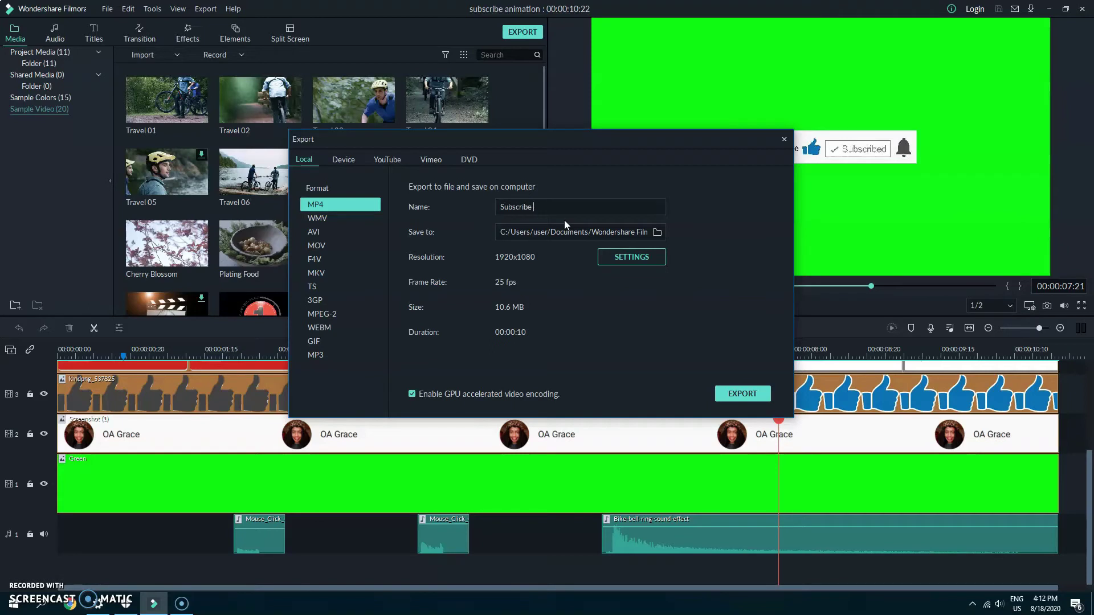
pyautogui.write('Animation final')
pyautogui.click(719, 394)
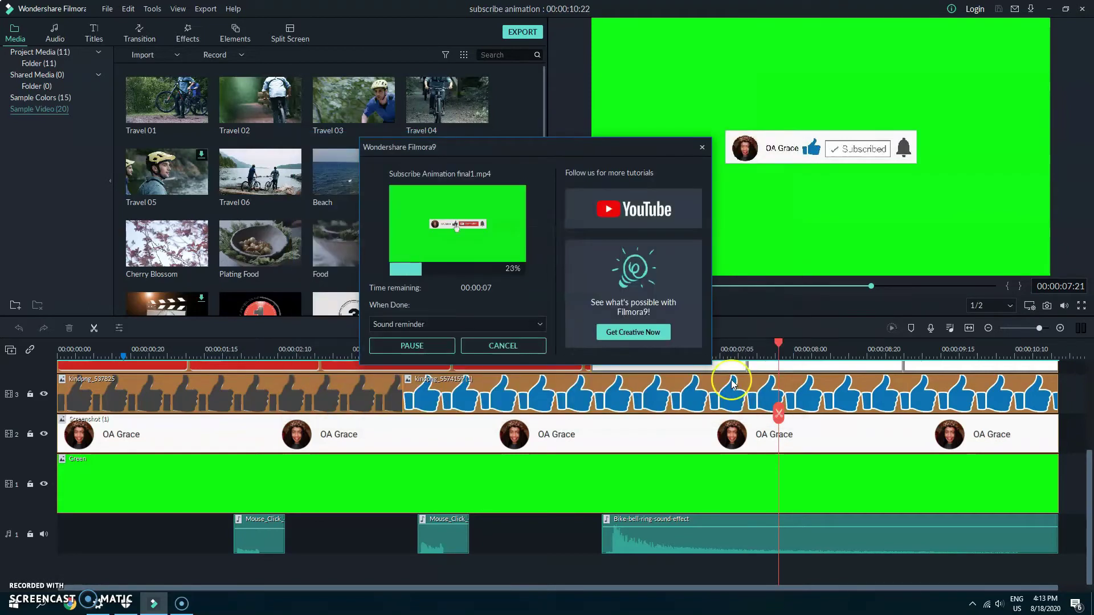
# - Open the export's output folder and play Subscribe Animation final1 in VLC media player, then close both windows
pyautogui.click(411, 346)
pyautogui.click(452, 97)
pyautogui.click(746, 137)
pyautogui.rightClick(794, 116)
pyautogui.moveTo(838, 246)
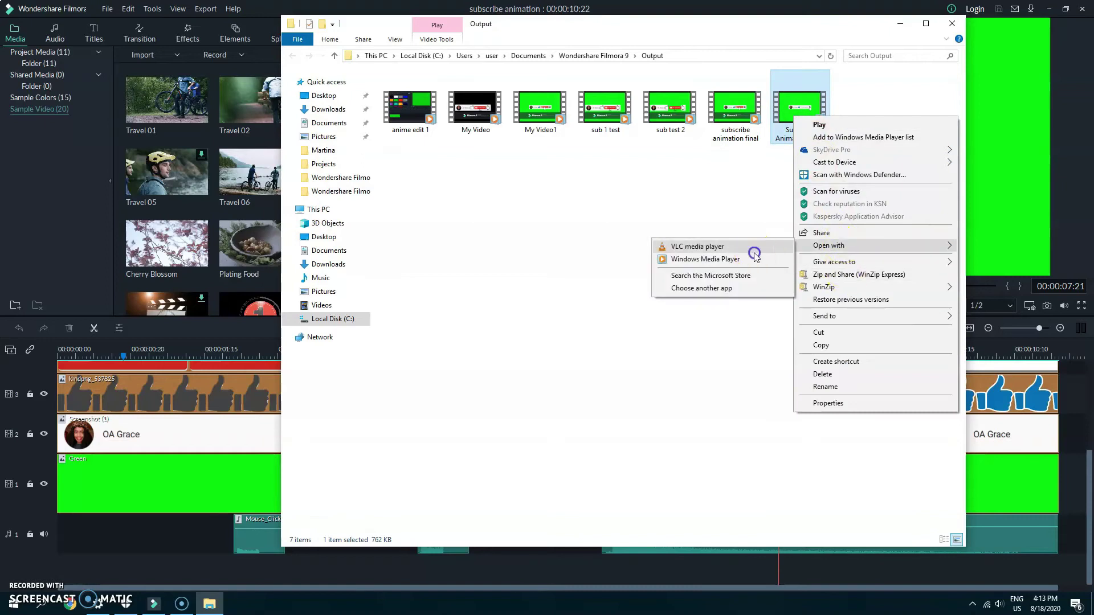
pyautogui.click(756, 254)
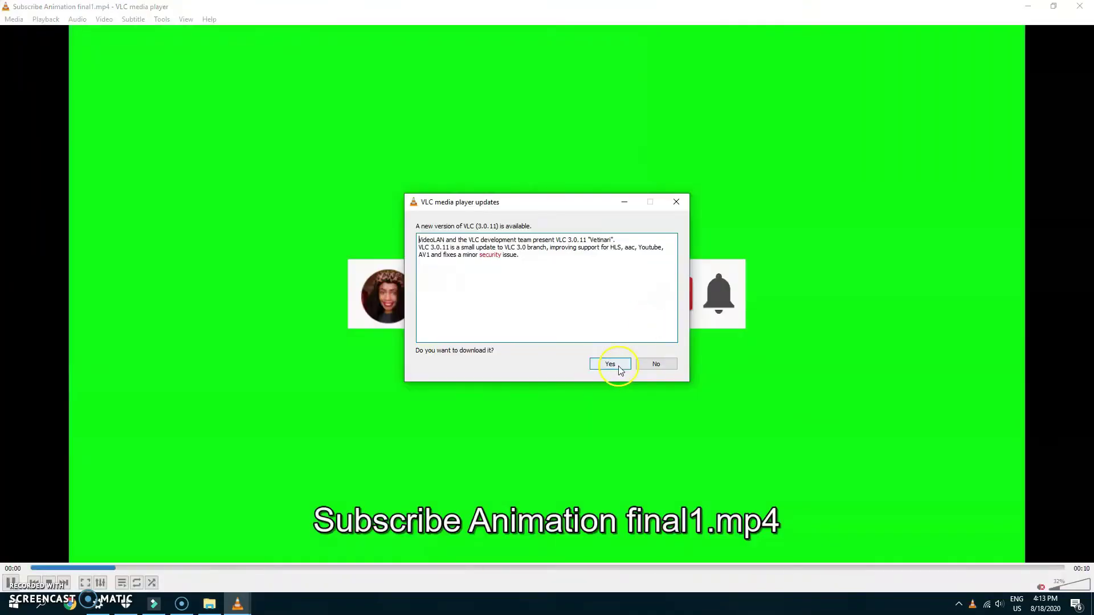
pyautogui.click(612, 362)
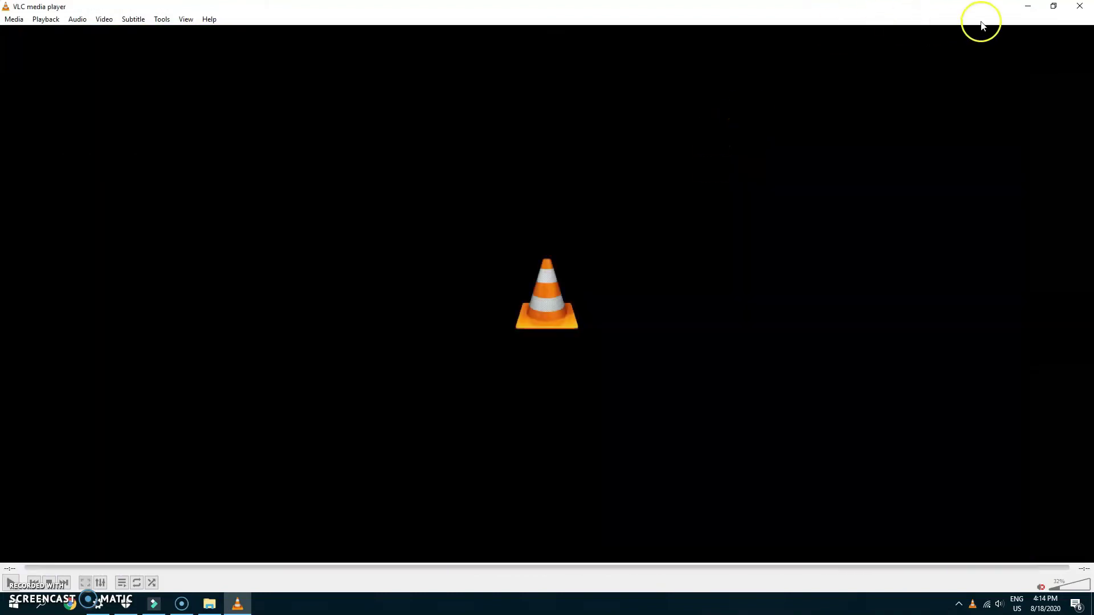
pyautogui.click(1078, 6)
pyautogui.click(959, 20)
# - Create a new project and assemble the main video on track 1 from the Travel, Beach and Islands sample clips
pyautogui.click(108, 8)
pyautogui.moveTo(129, 22)
pyautogui.click(272, 21)
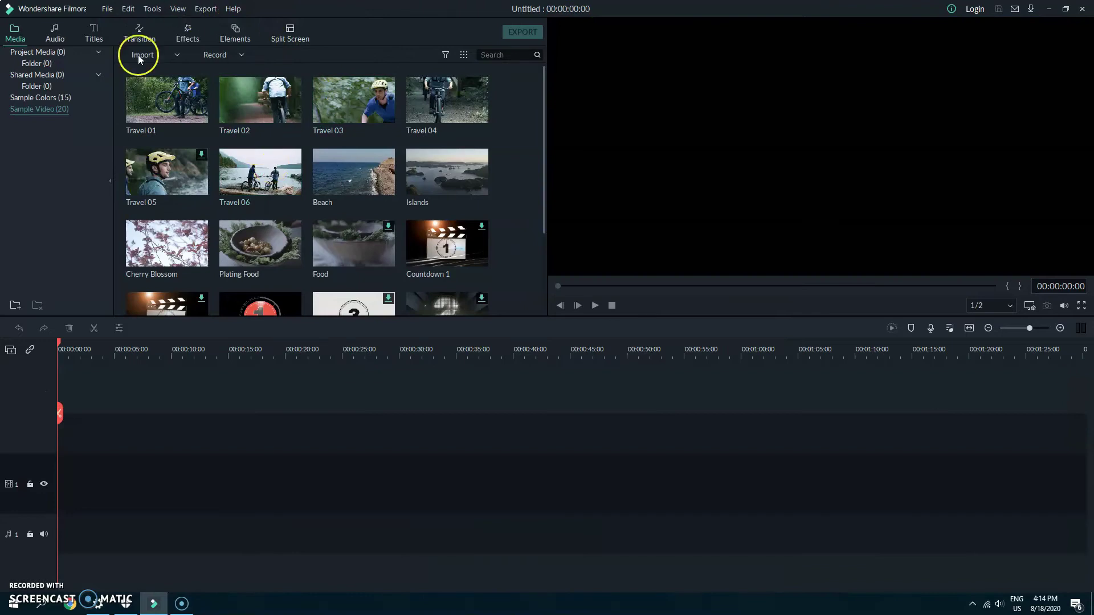
pyautogui.moveTo(172, 104)
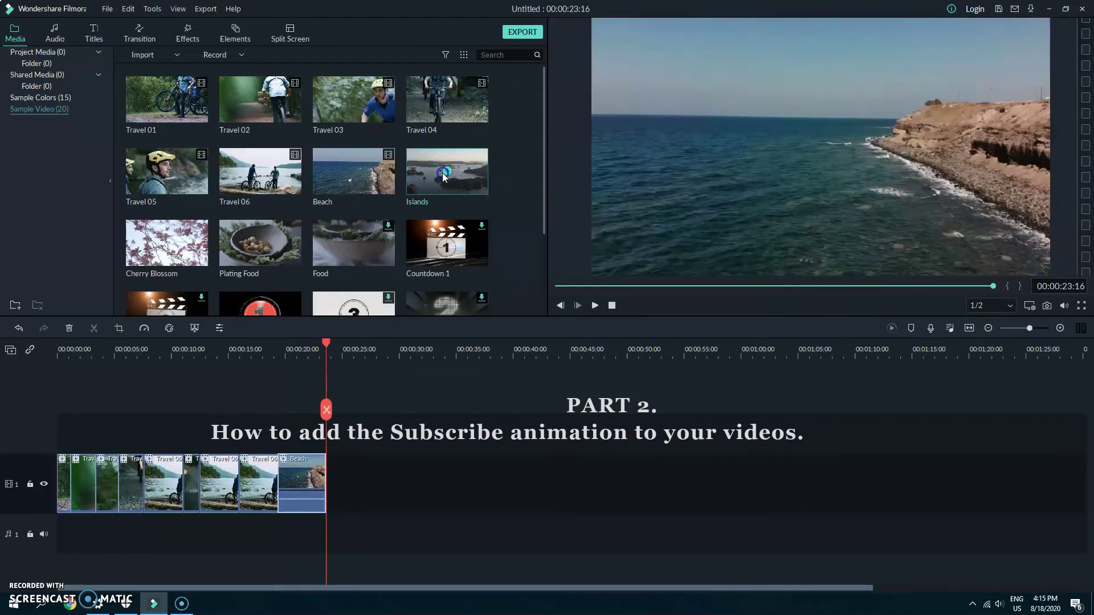
pyautogui.click(445, 172)
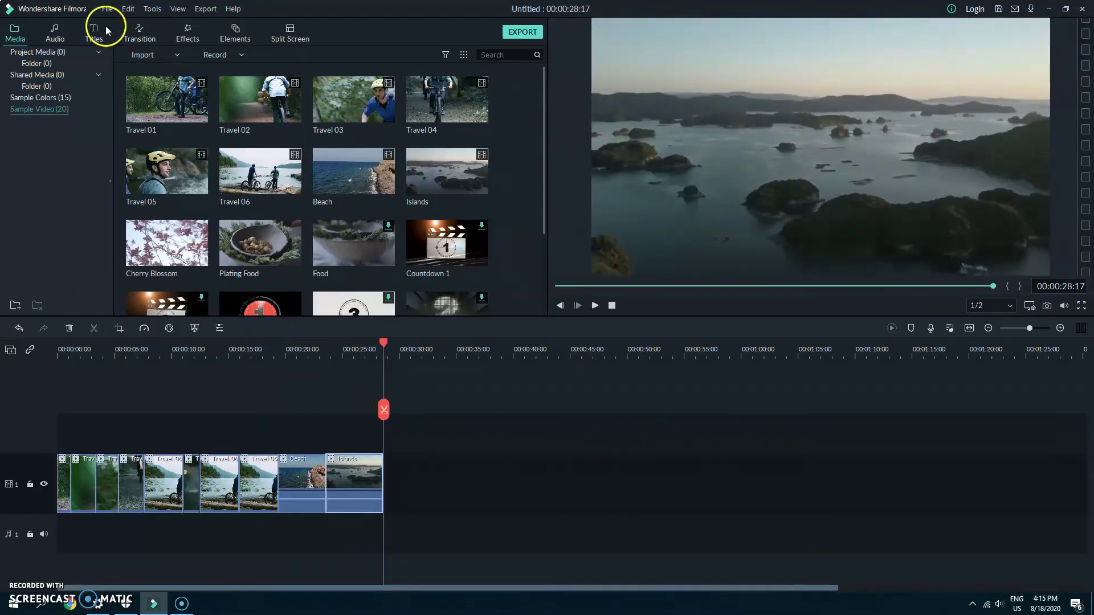
pyautogui.click(50, 36)
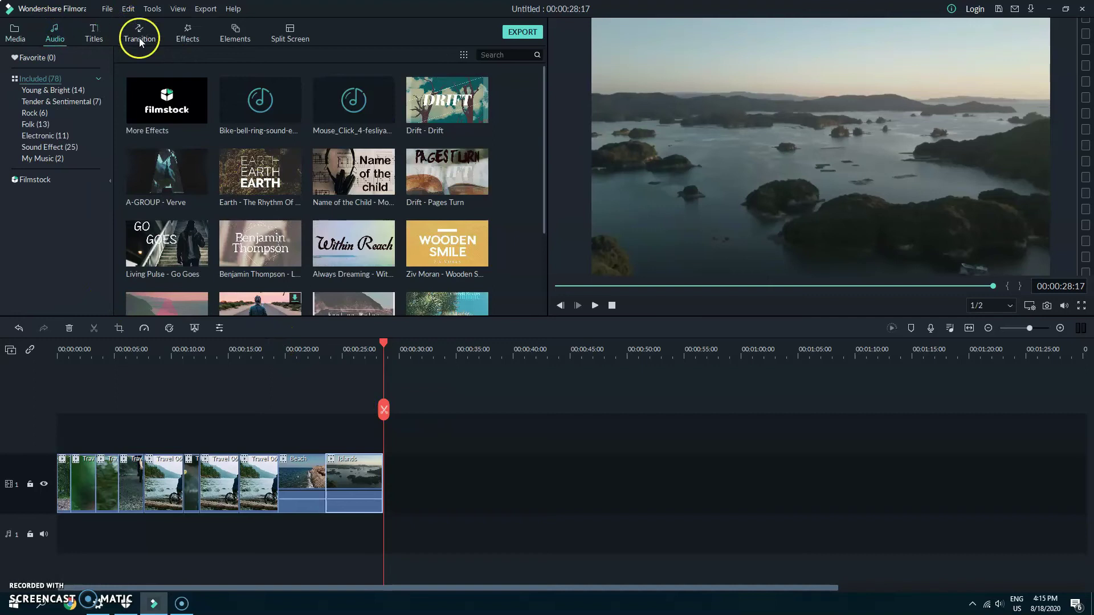
pyautogui.click(19, 36)
pyautogui.scroll(-3, 378, 180)
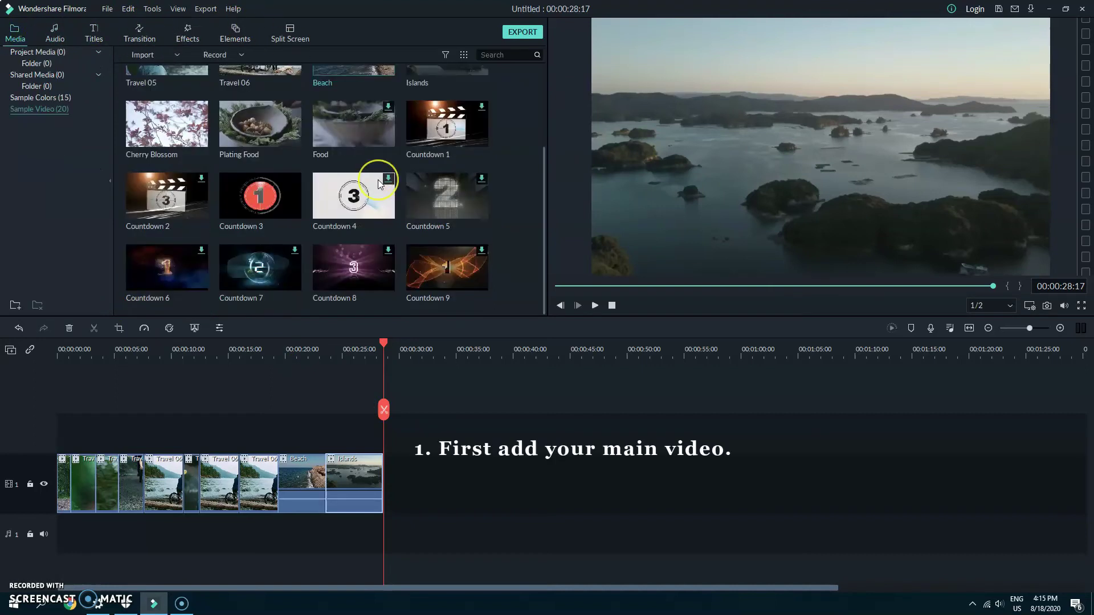
pyautogui.scroll(3, 377, 180)
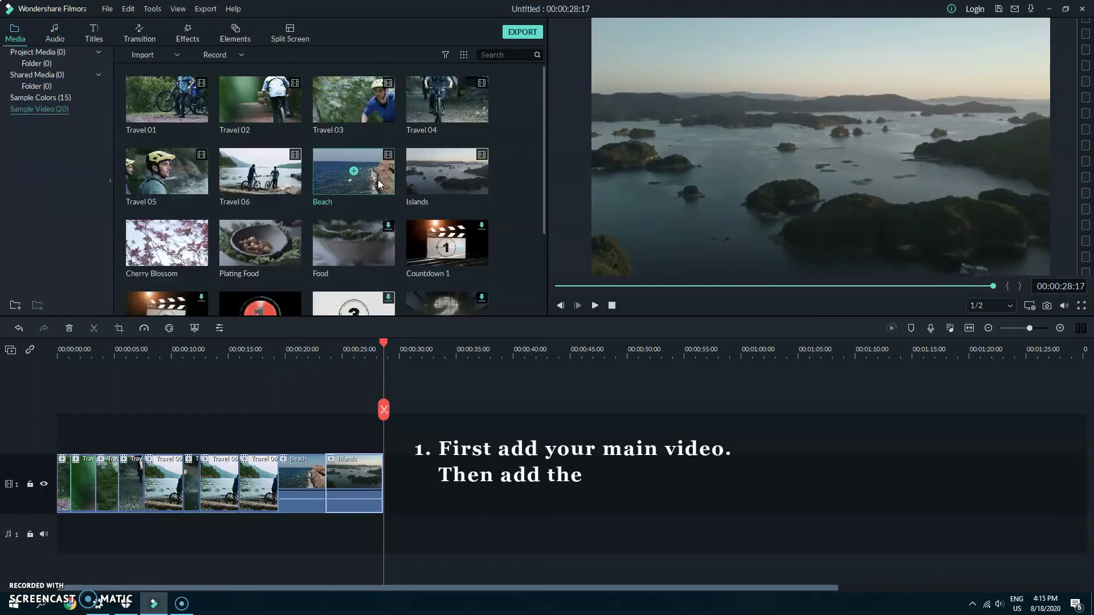
# - Import Subscribe Animation final1 from the Output folder and place it on track 2 above the start of the main video
pyautogui.click(45, 53)
pyautogui.click(132, 57)
pyautogui.click(144, 67)
pyautogui.doubleClick(166, 115)
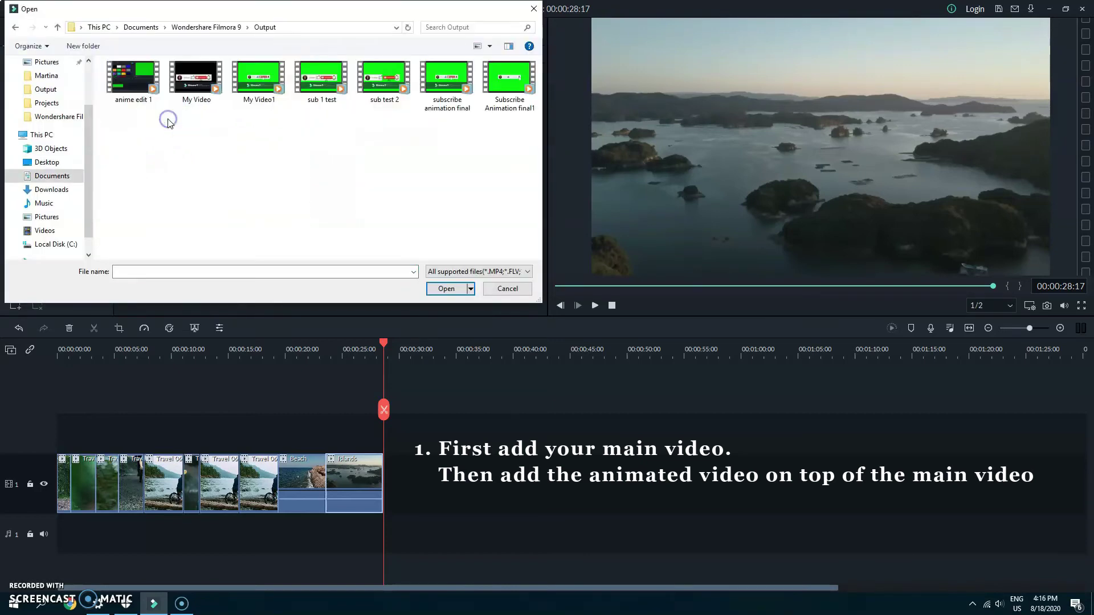
pyautogui.click(502, 91)
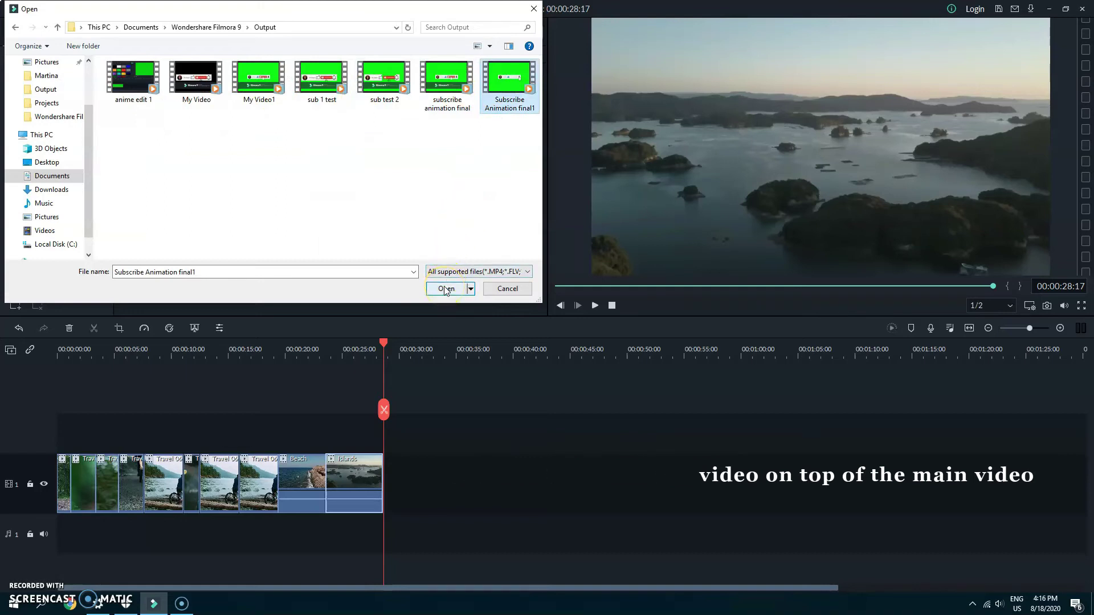
pyautogui.click(446, 289)
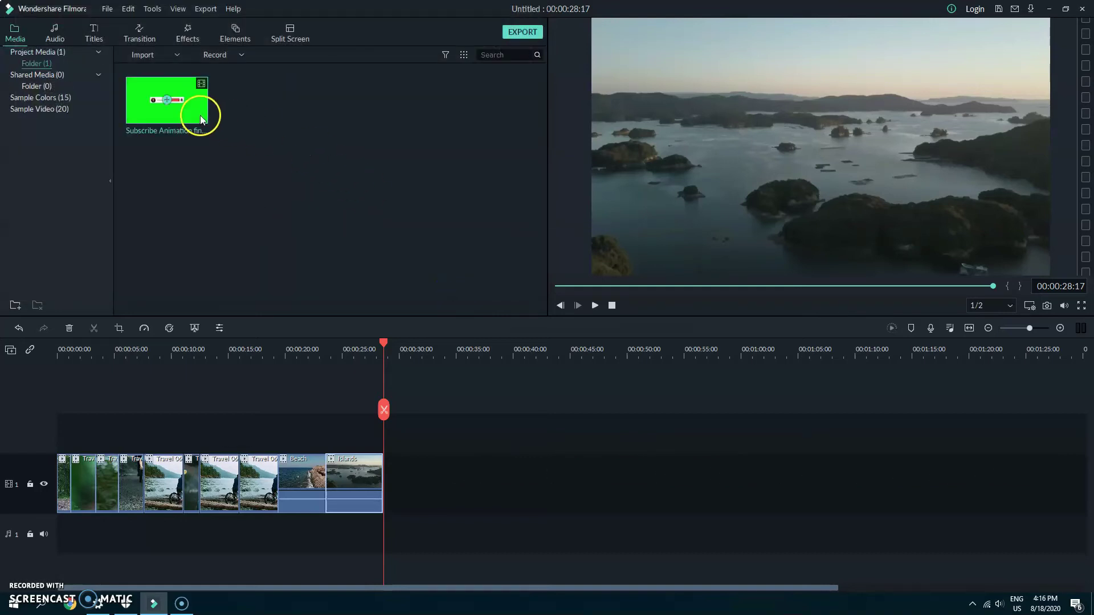
pyautogui.moveTo(173, 193); pyautogui.dragTo(64, 428)
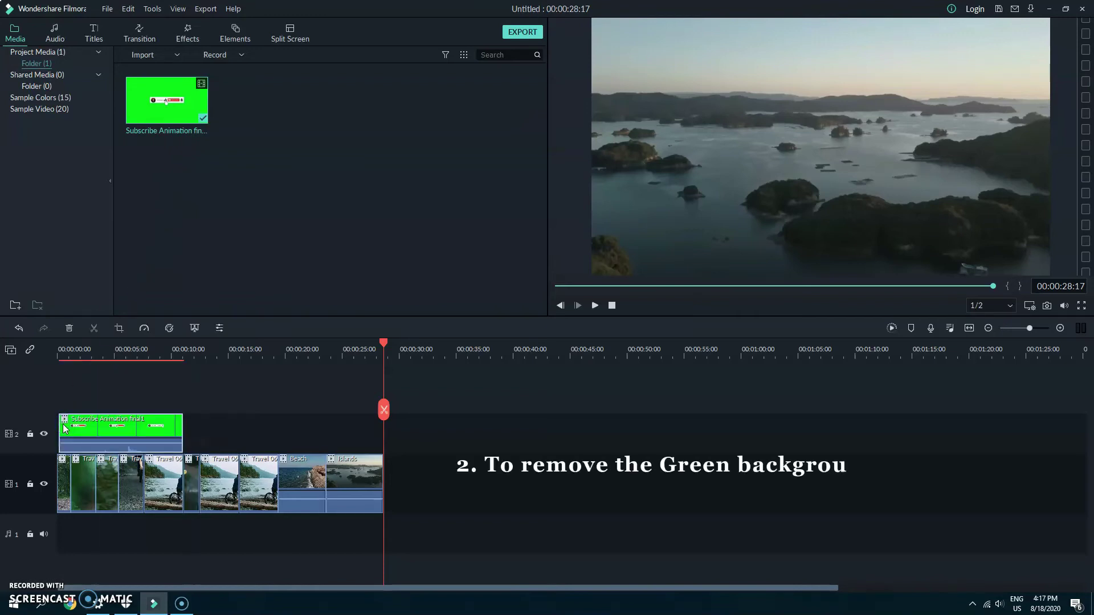
# - Remove the subscribe animation clip's green background with Chroma Key and play the result over the main video
pyautogui.doubleClick(117, 428)
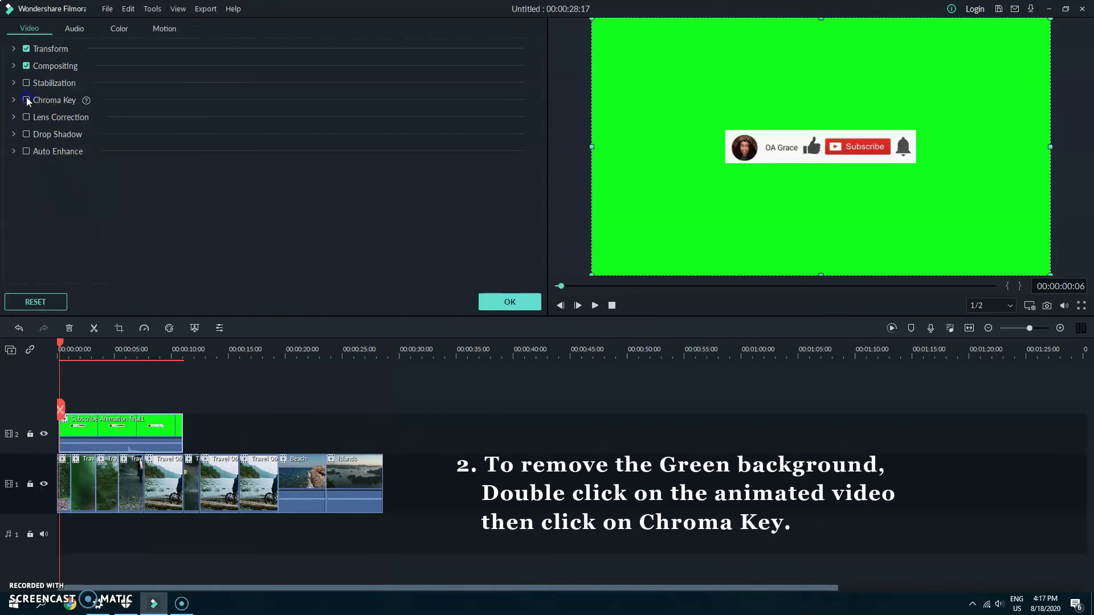
pyautogui.click(26, 100)
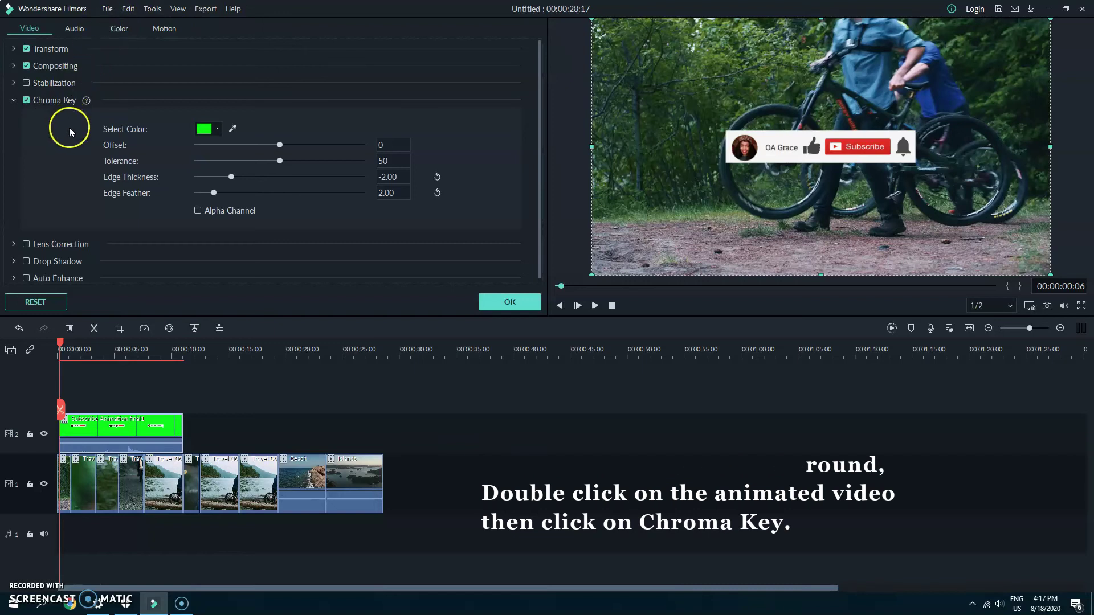
pyautogui.click(595, 305)
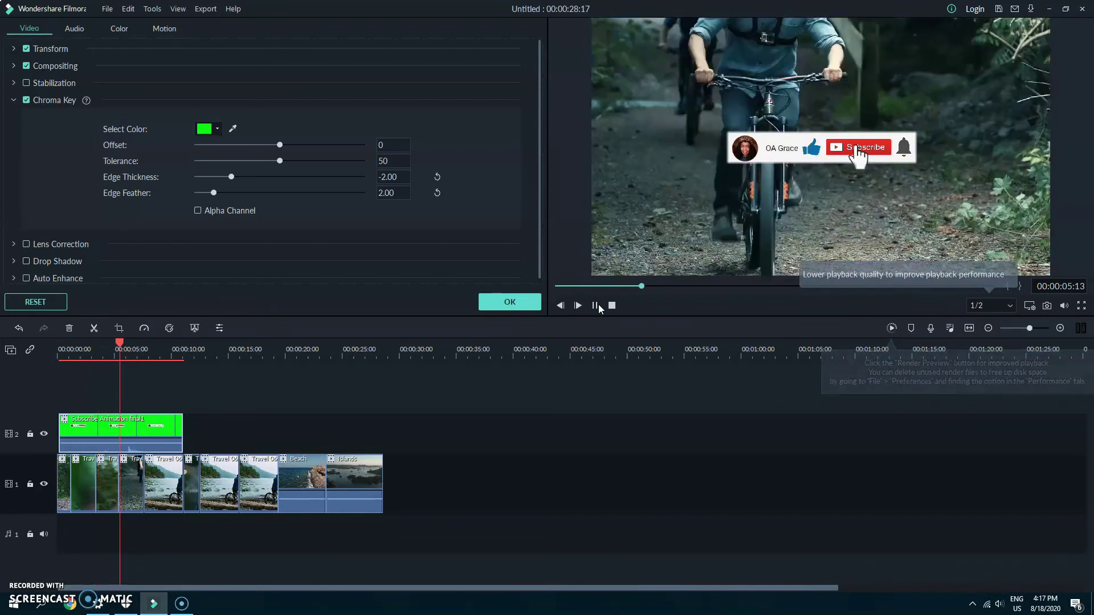
pyautogui.click(595, 305)
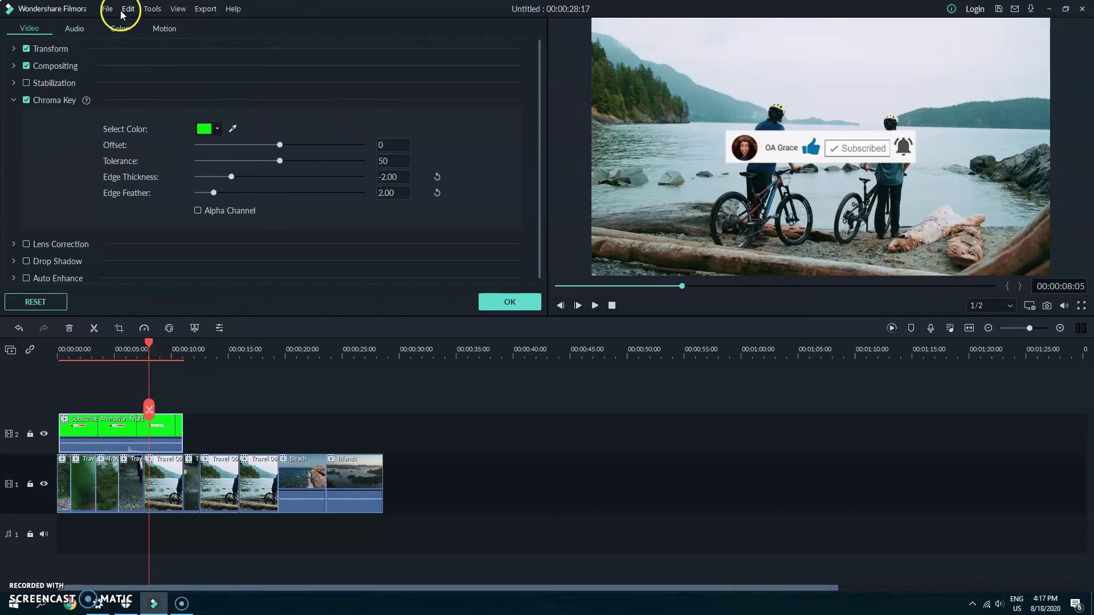
# - Apply the Zoom in to the top motion effect to the subscribe animation clip
pyautogui.click(171, 29)
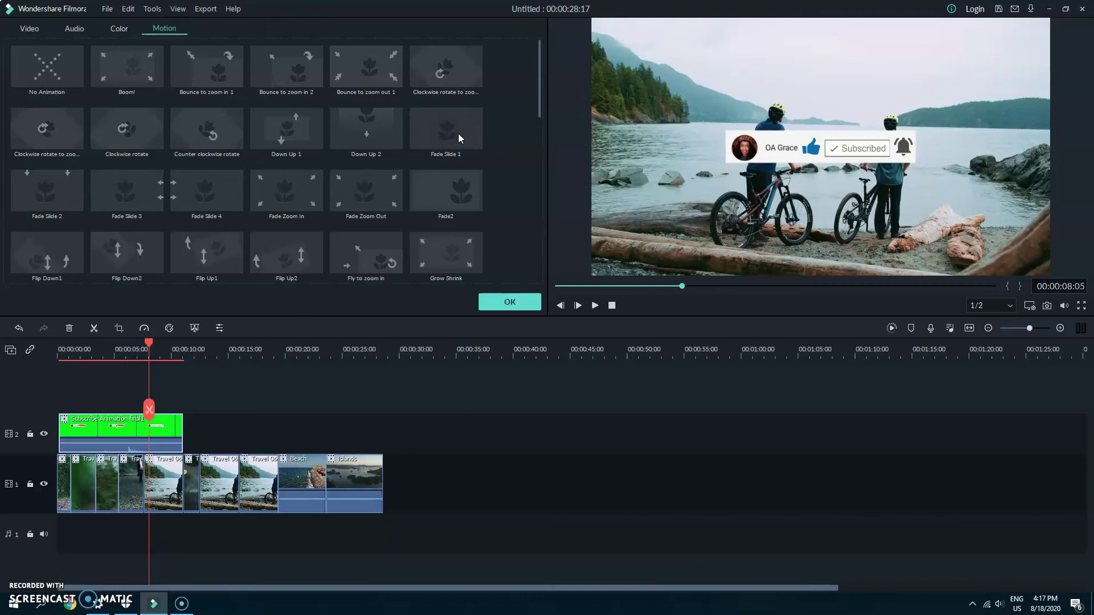
pyautogui.scroll(-3, 459, 133)
pyautogui.scroll(-3, 458, 133)
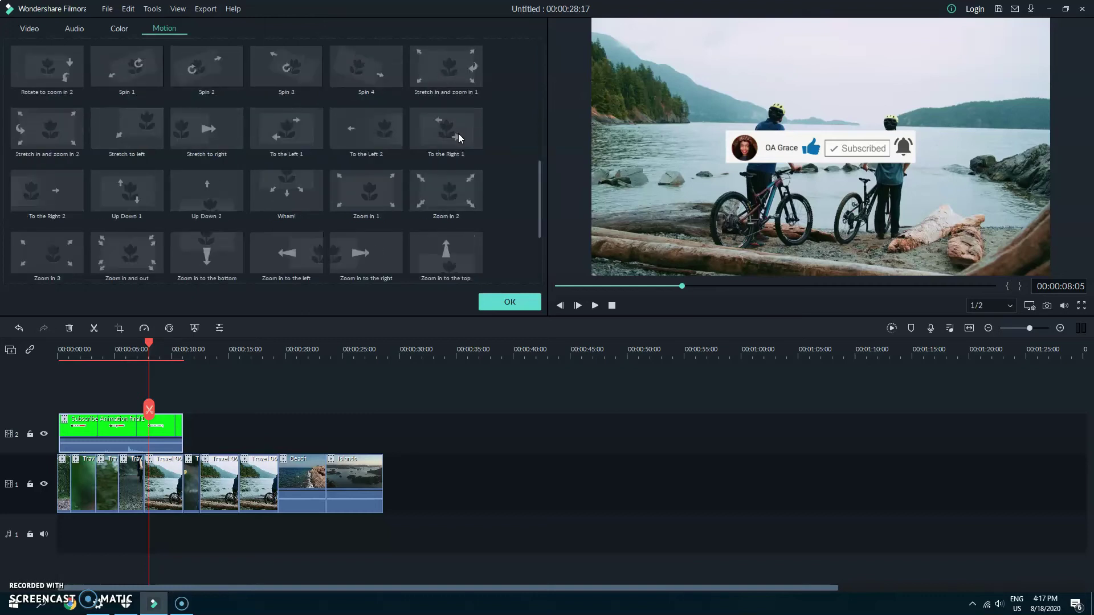
pyautogui.scroll(-3, 458, 133)
pyautogui.click(446, 137)
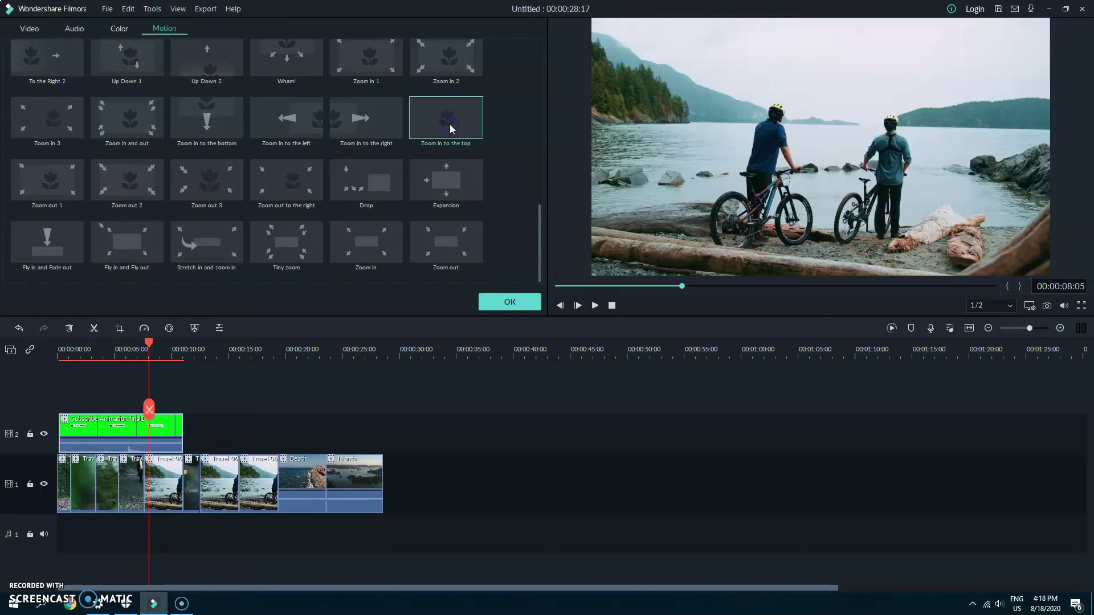
# - Play the video from the beginning to preview the motion effect on the subscribe animation
pyautogui.click(147, 345)
pyautogui.moveTo(147, 345); pyautogui.dragTo(58, 346)
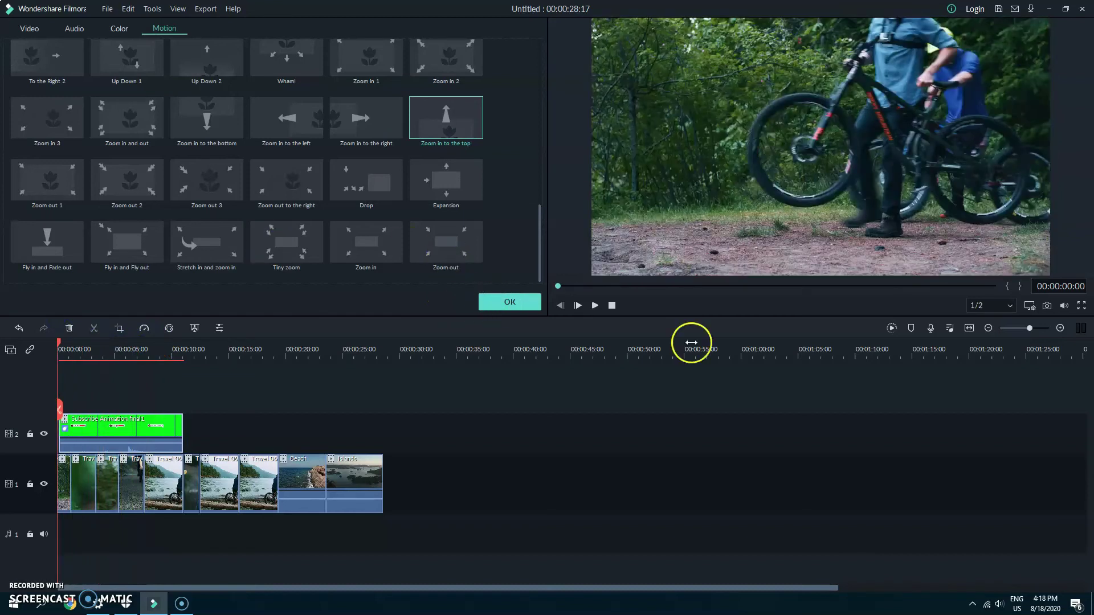
pyautogui.click(578, 305)
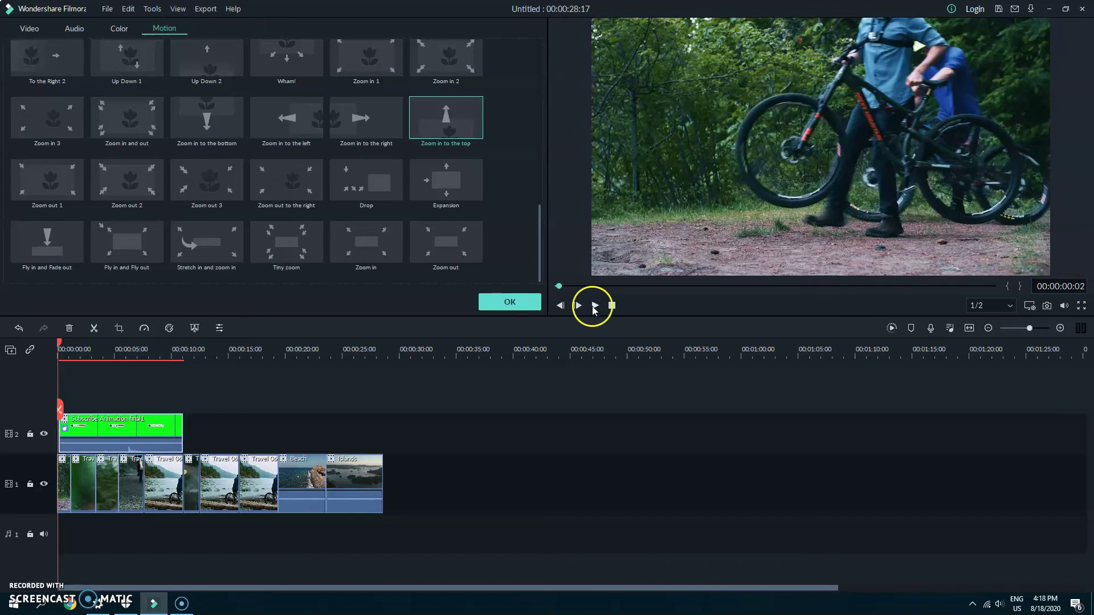
pyautogui.click(593, 306)
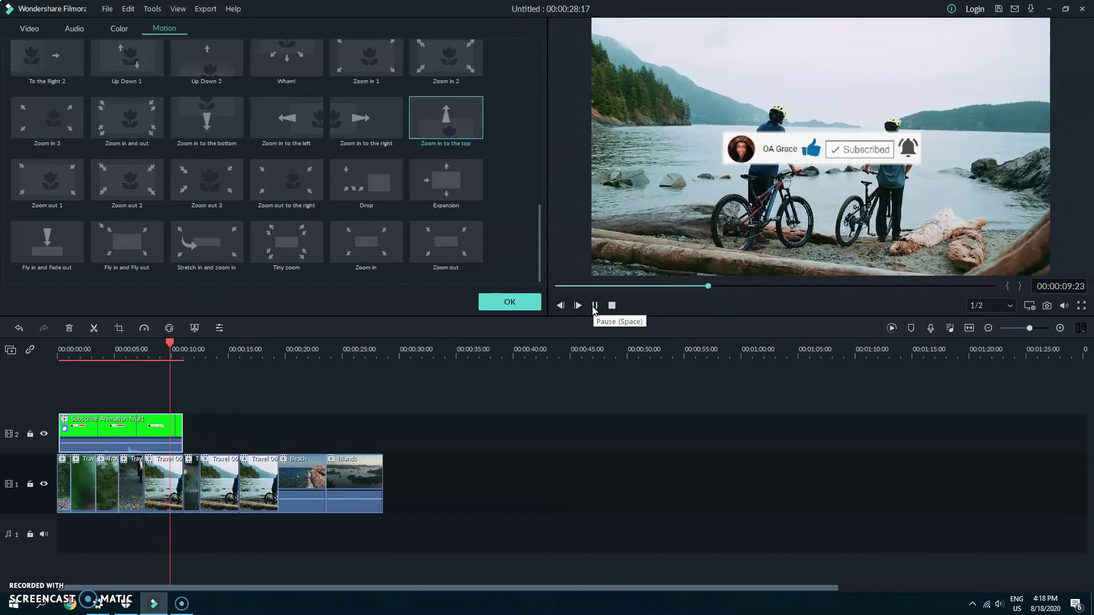
pyautogui.click(301, 423)
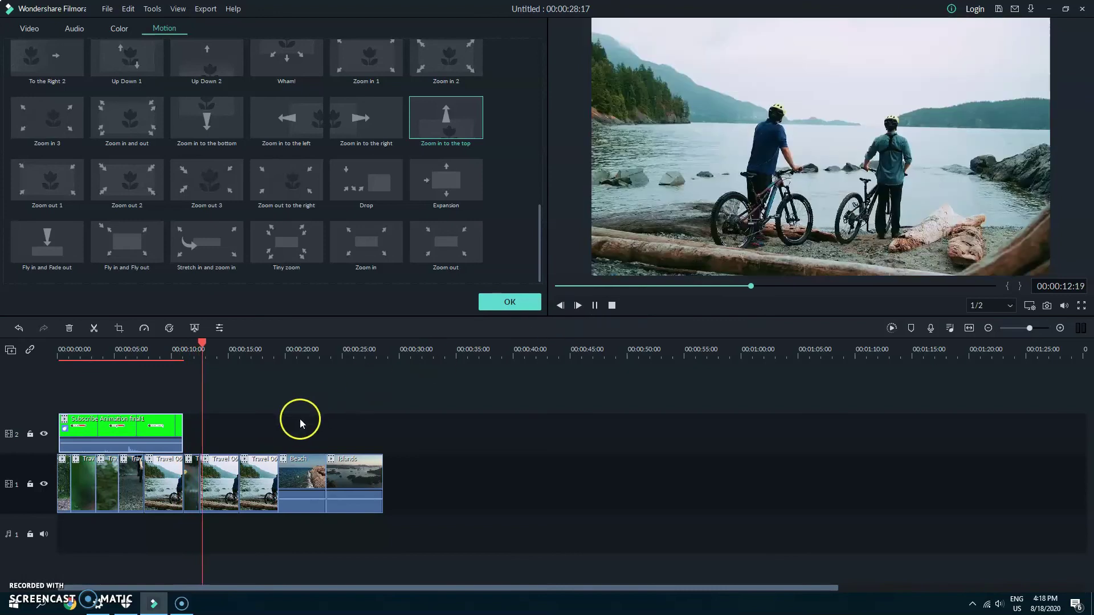
pyautogui.click(595, 306)
# - Move the subscribe animation overlay to the lower-right area of the video frame near the clip's start and preview the placement
pyautogui.moveTo(241, 344); pyautogui.dragTo(58, 344)
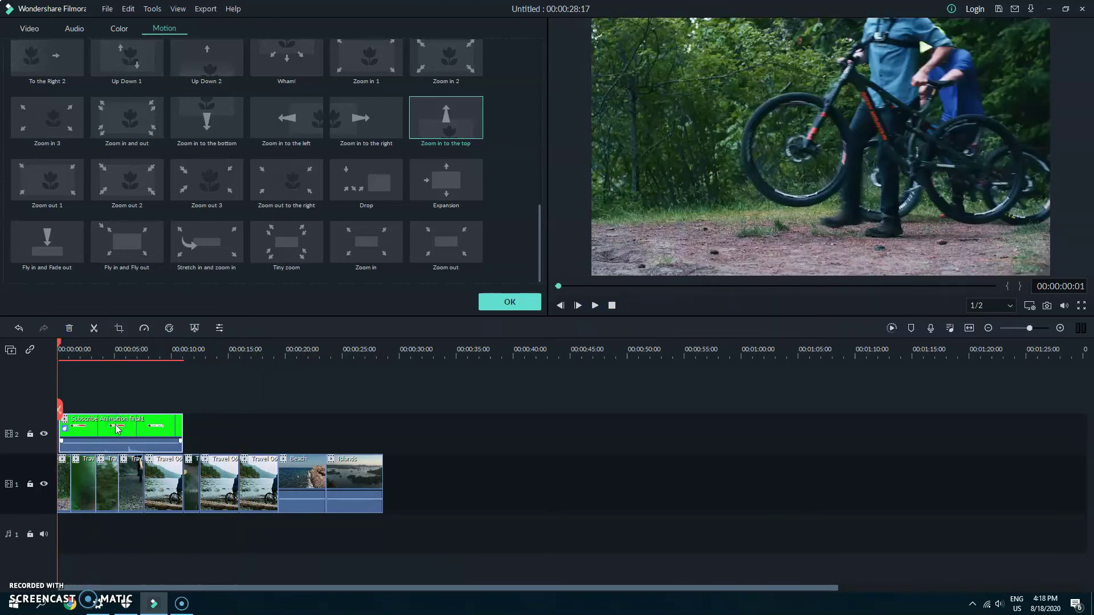
pyautogui.click(119, 440)
pyautogui.rightClick(120, 433)
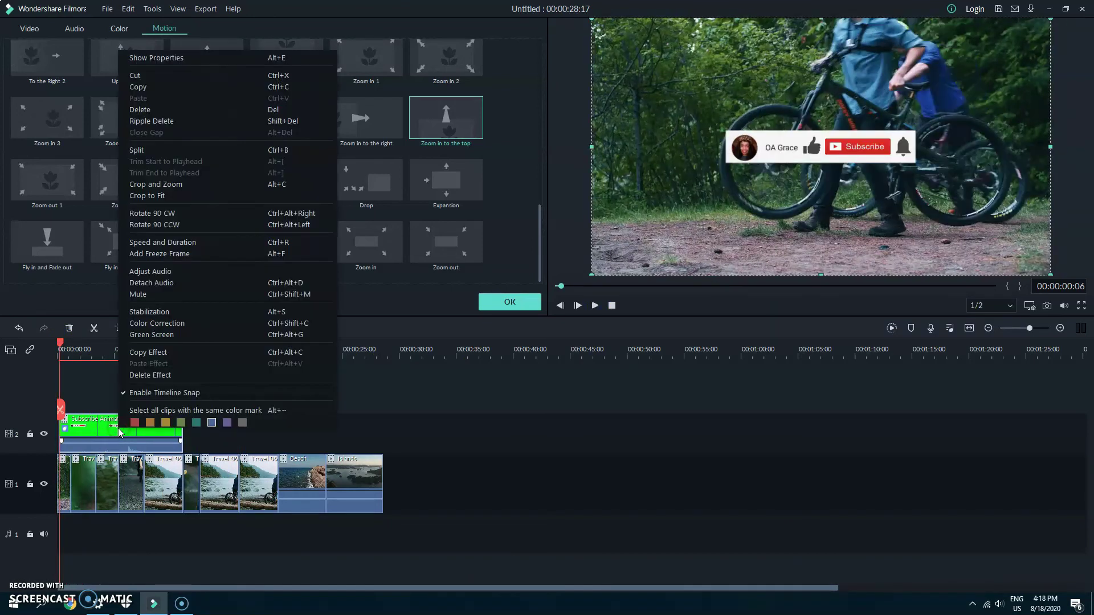
pyautogui.click(1011, 191)
pyautogui.moveTo(846, 150); pyautogui.dragTo(963, 244)
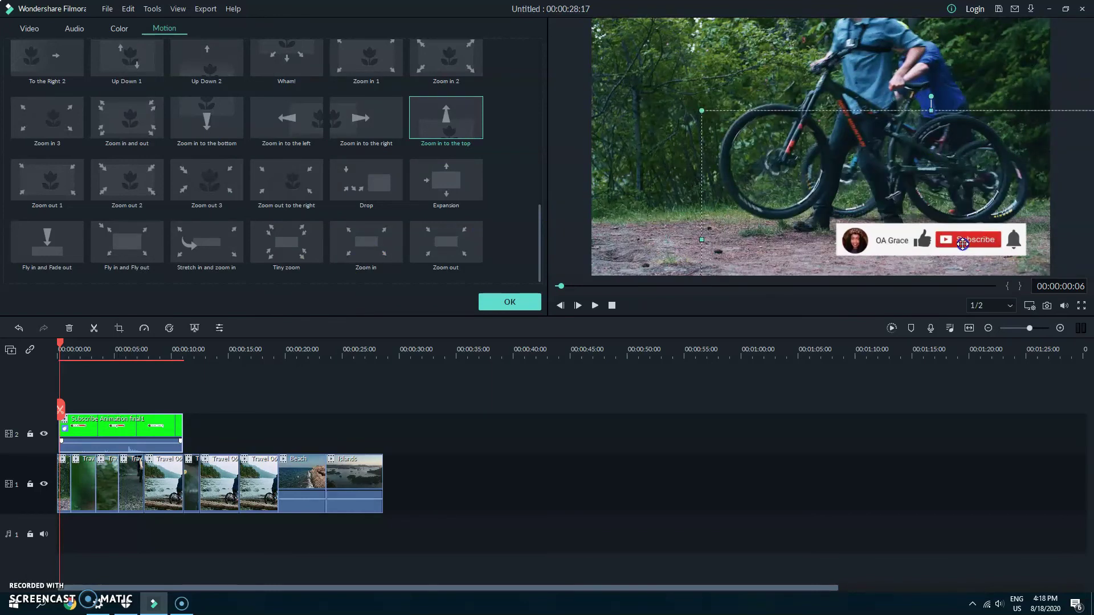
pyautogui.click(594, 306)
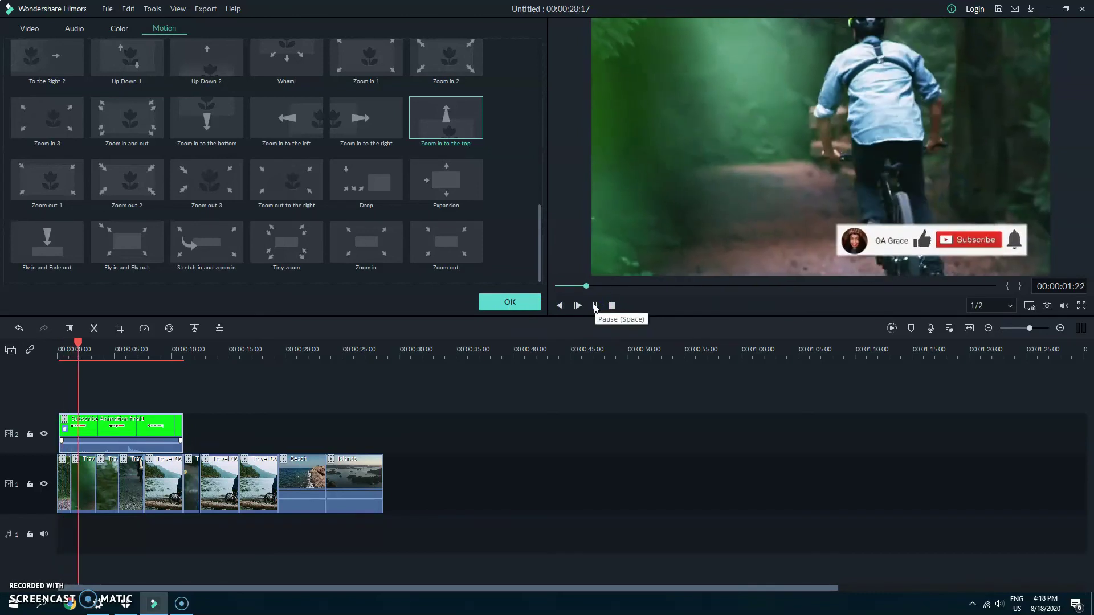
pyautogui.click(595, 306)
# - Reposition the subscribe animation overlay to the lower-left area of the video frame and play the result
pyautogui.click(234, 405)
pyautogui.click(158, 427)
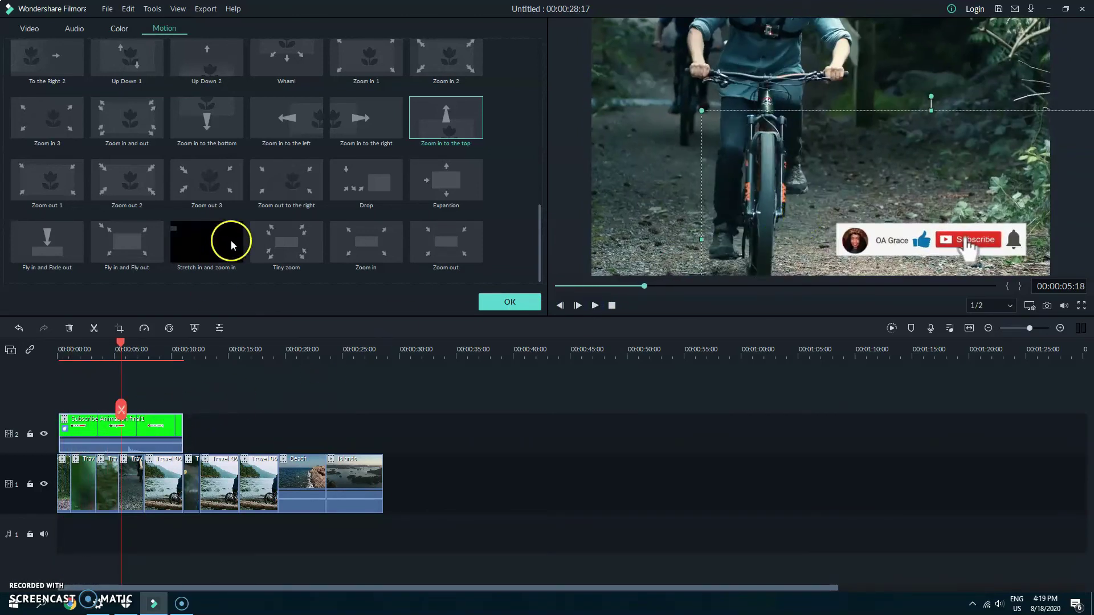
pyautogui.moveTo(981, 255); pyautogui.dragTo(755, 251)
pyautogui.click(595, 306)
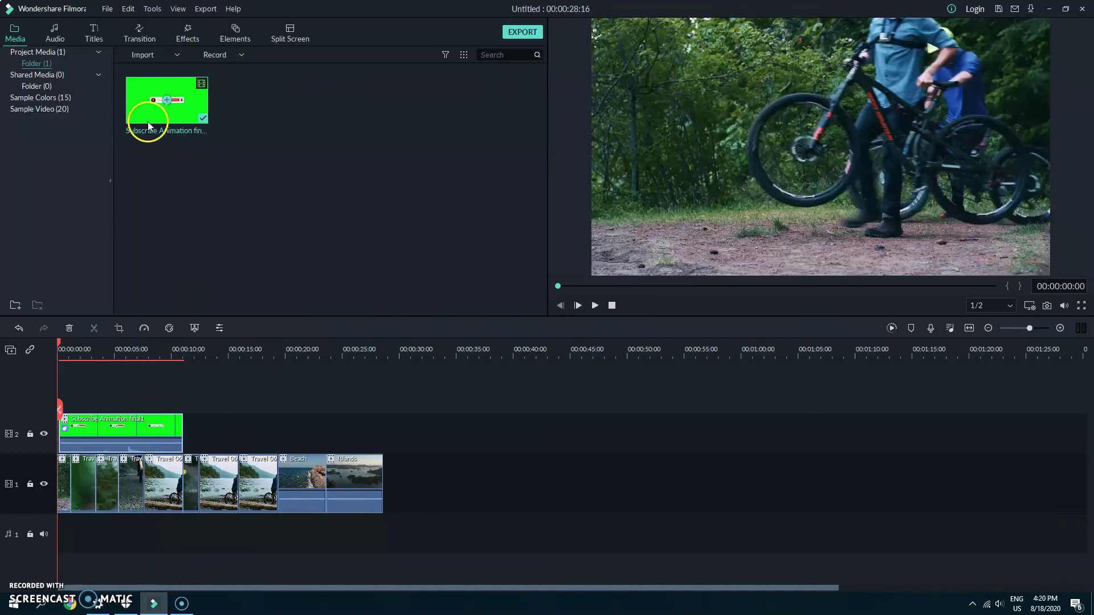
# - Place a second copy of the Subscribe Animation clip on track 2 above the end of the main video and play it
pyautogui.moveTo(148, 121); pyautogui.dragTo(259, 447)
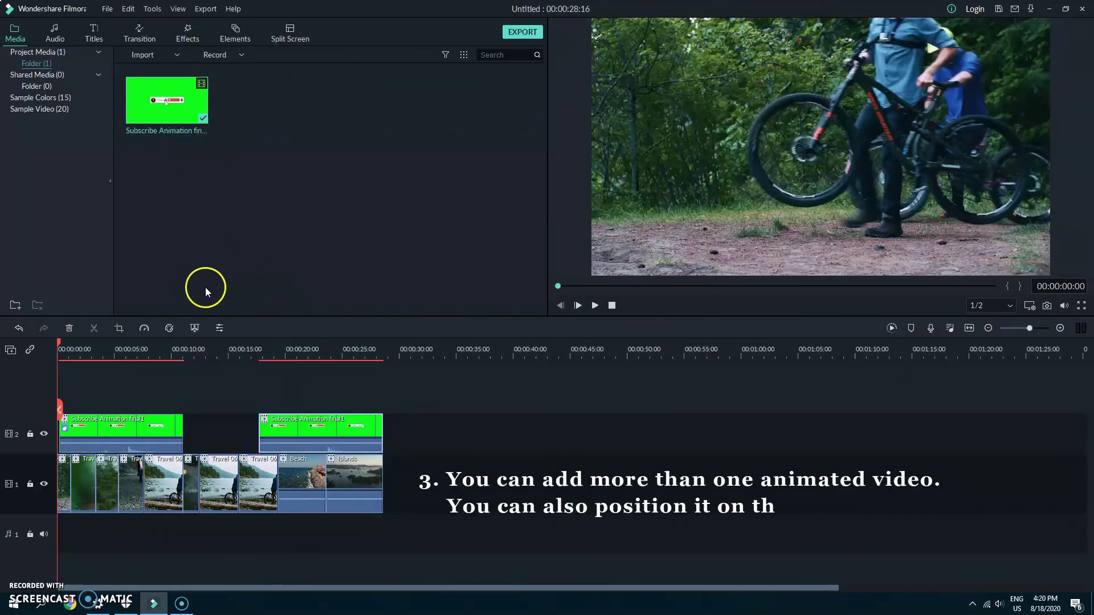
pyautogui.click(594, 306)
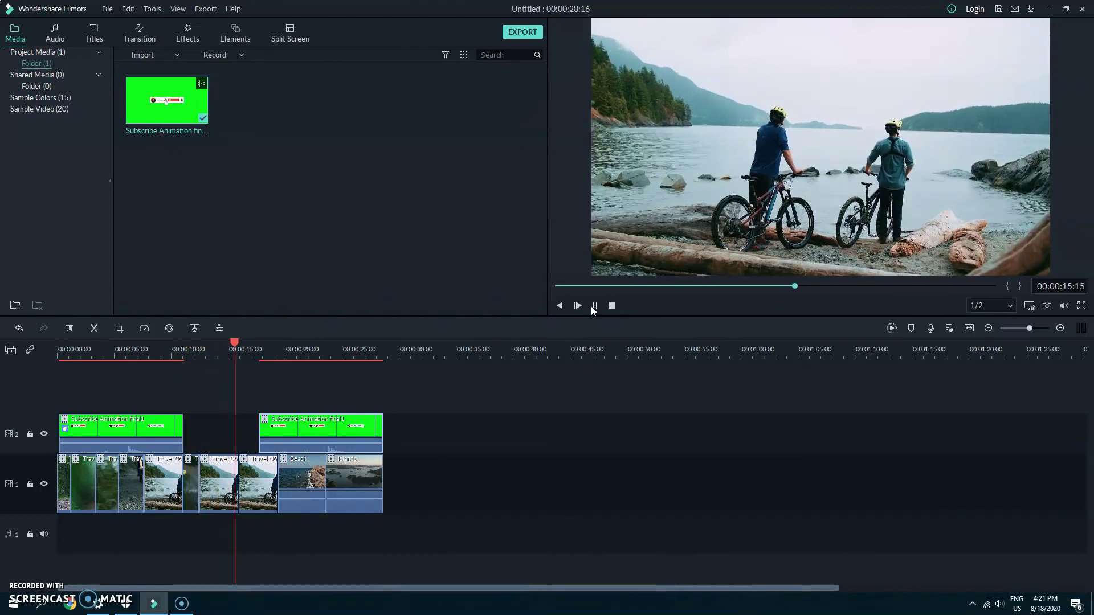
pyautogui.click(595, 306)
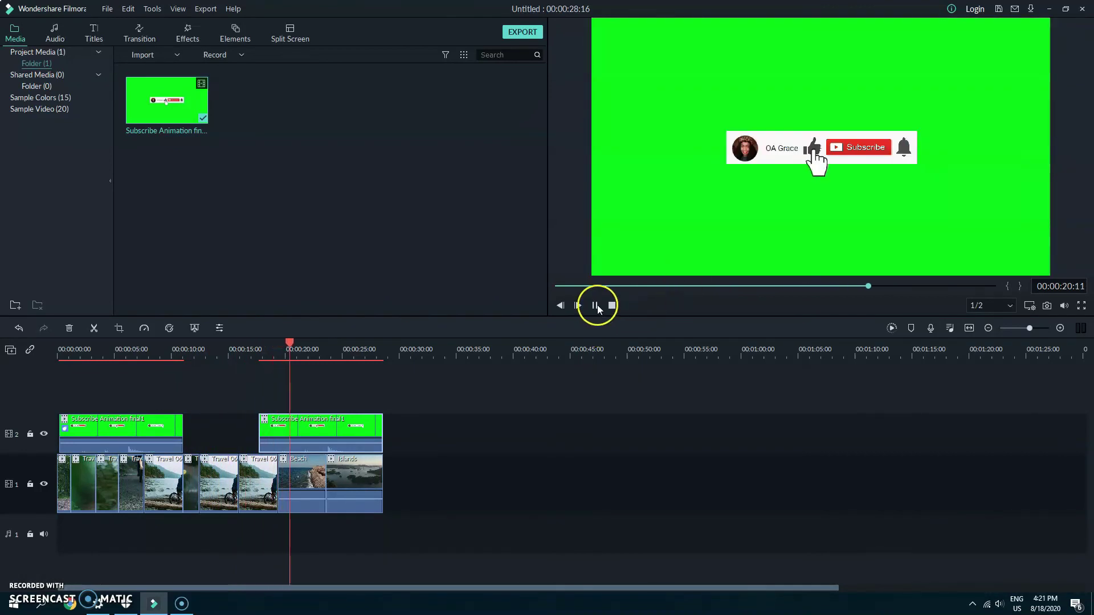
# - Remove the second subscribe clip's green background with Chroma Key and enlarge the overlay slightly in the video frame
pyautogui.doubleClick(291, 427)
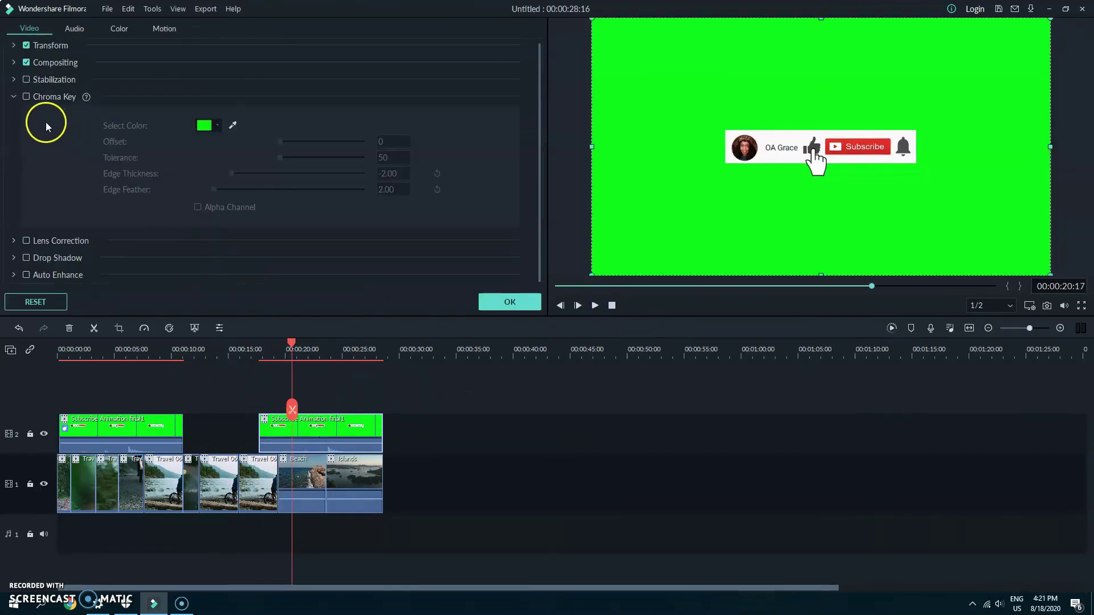
pyautogui.click(26, 96)
pyautogui.moveTo(807, 154); pyautogui.dragTo(854, 171)
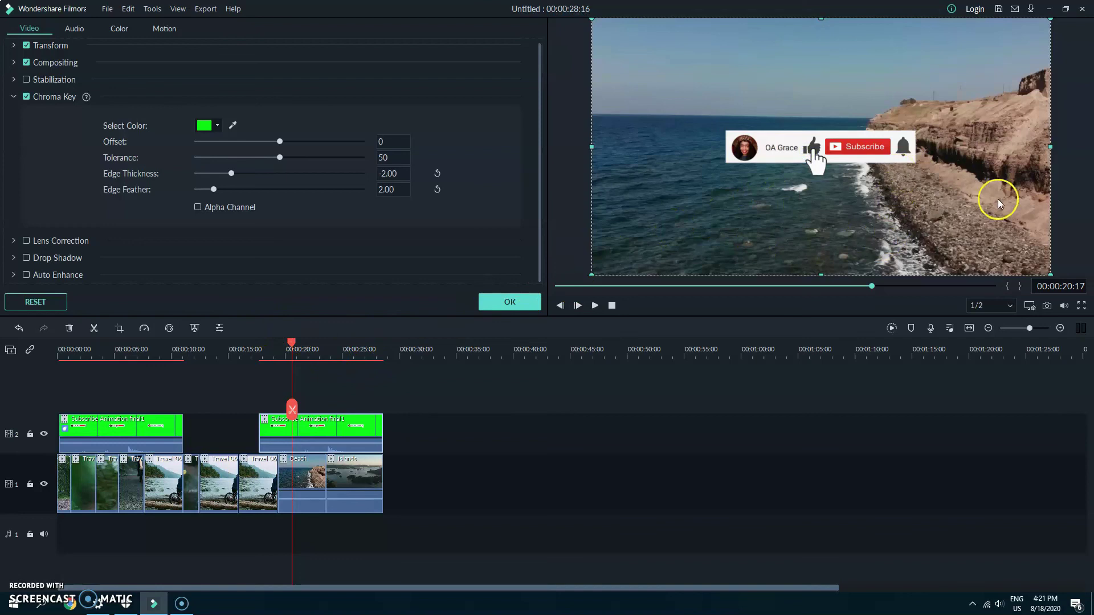
pyautogui.click(1048, 275)
pyautogui.moveTo(1050, 273); pyautogui.dragTo(1091, 342)
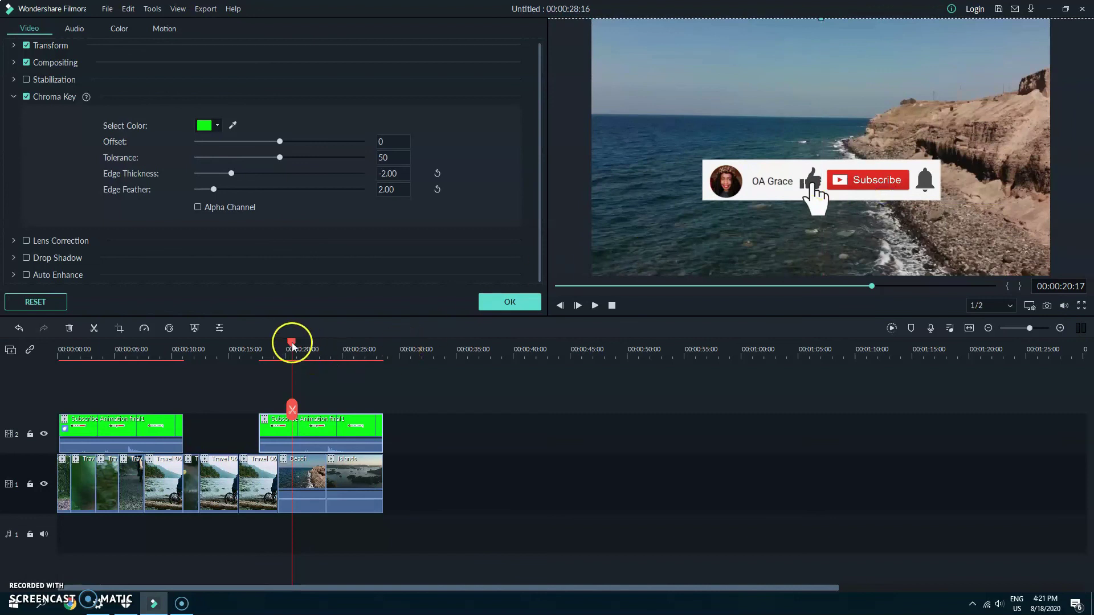
# - Apply the Zoom in to the top motion effect to the second subscribe clip and preview it from just before its start
pyautogui.moveTo(292, 345); pyautogui.dragTo(258, 345)
pyautogui.click(155, 27)
pyautogui.click(300, 435)
pyautogui.click(344, 349)
pyautogui.click(367, 433)
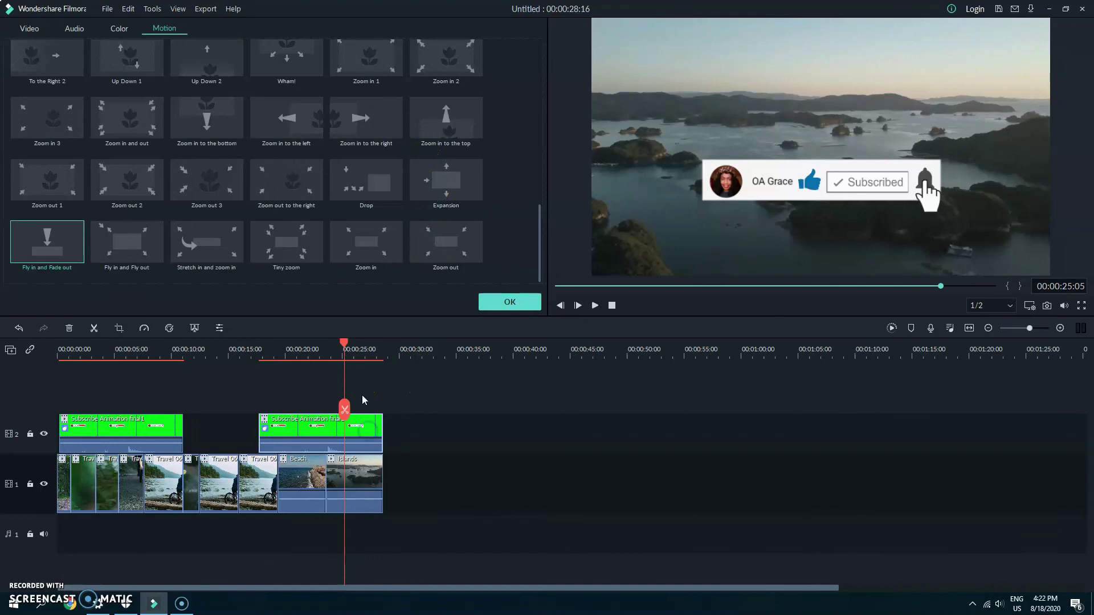
pyautogui.click(429, 135)
pyautogui.moveTo(352, 360); pyautogui.dragTo(251, 350)
pyautogui.click(595, 305)
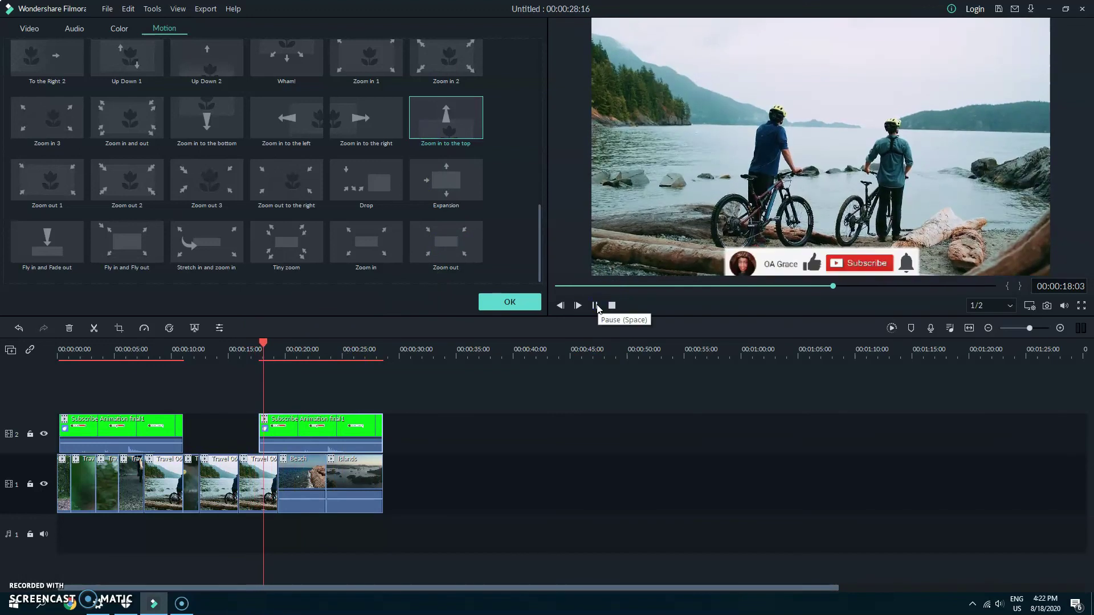